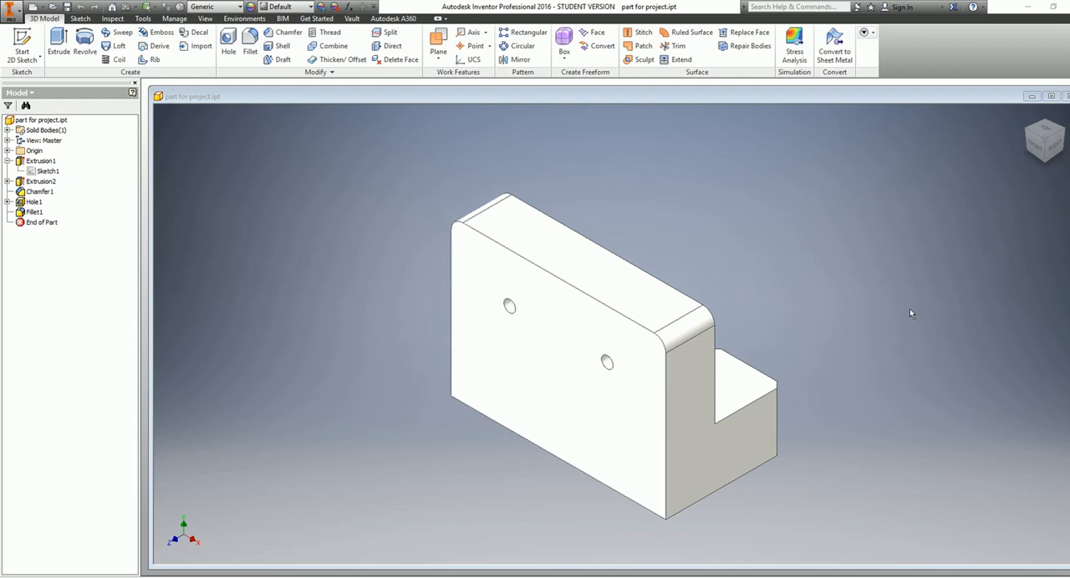
# Redefine the bracket's back view, with the counterbored holes and notch facing forward, as the Front view
pyautogui.click(1035, 148)
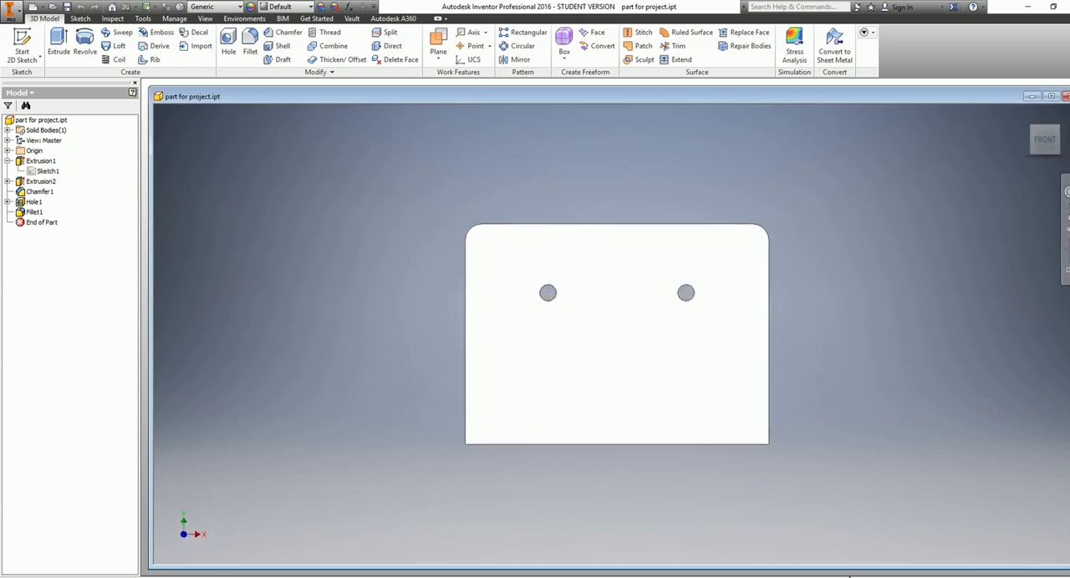
pyautogui.click(850, 576)
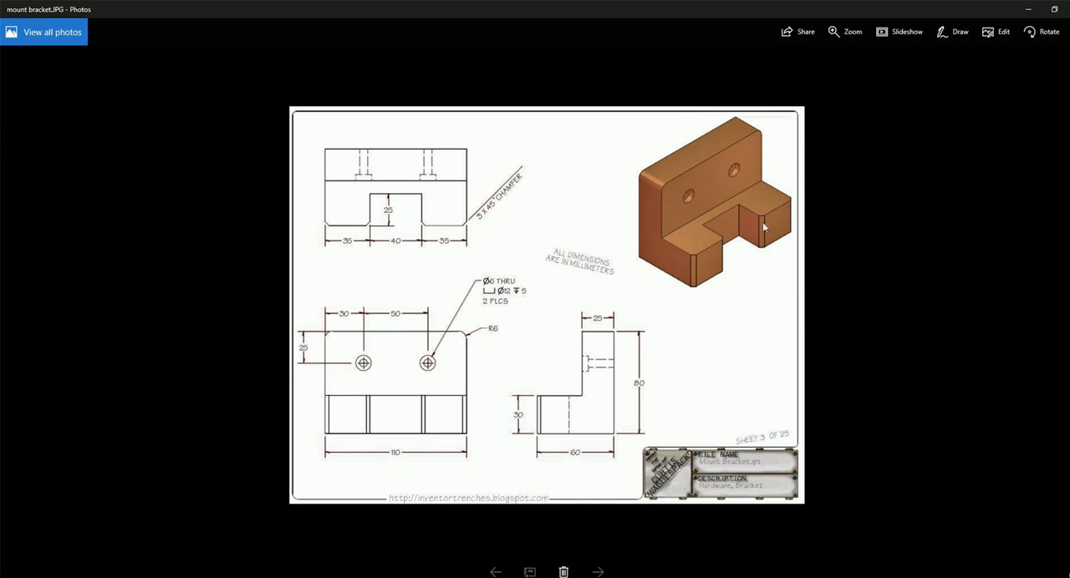
pyautogui.click(1029, 8)
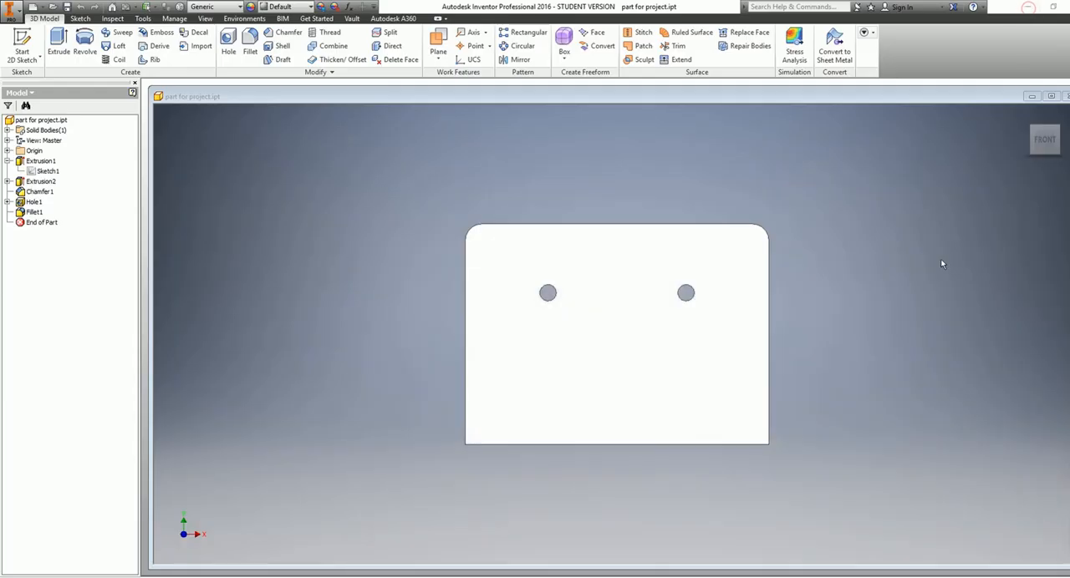
pyautogui.doubleClick(1060, 142)
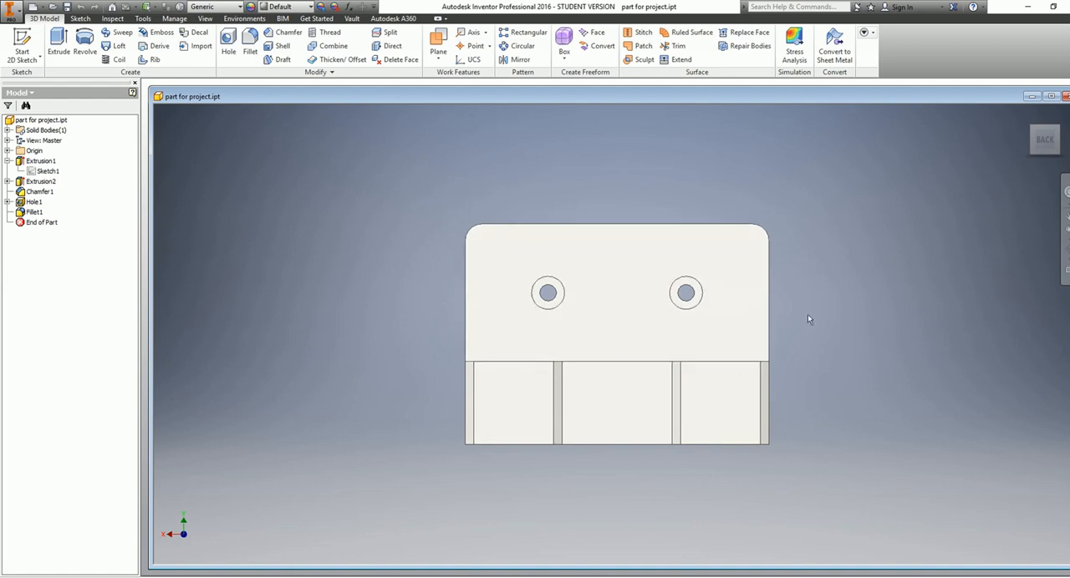
pyautogui.rightClick(1041, 141)
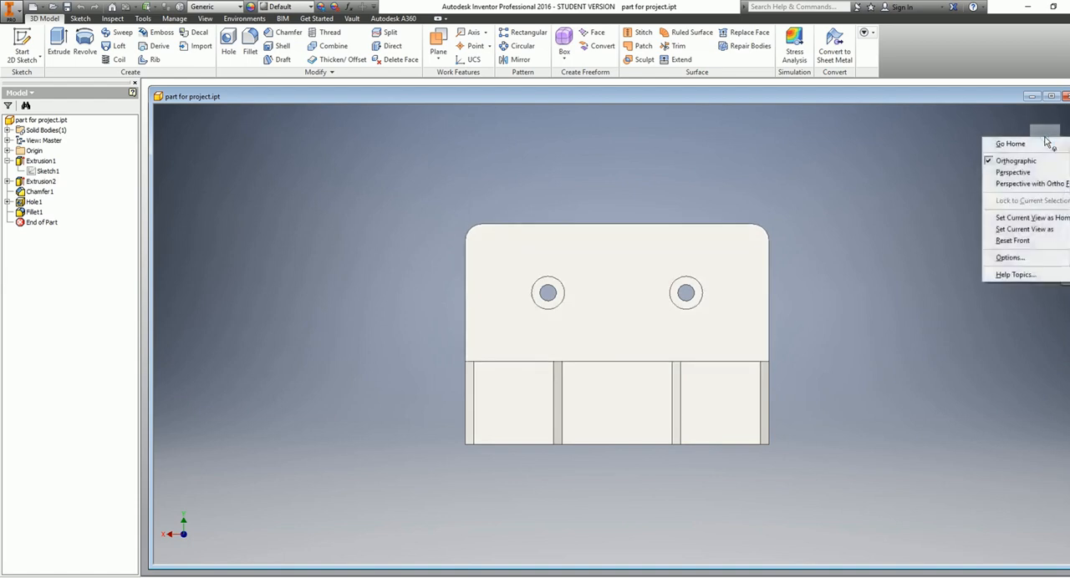
pyautogui.moveTo(1024, 229)
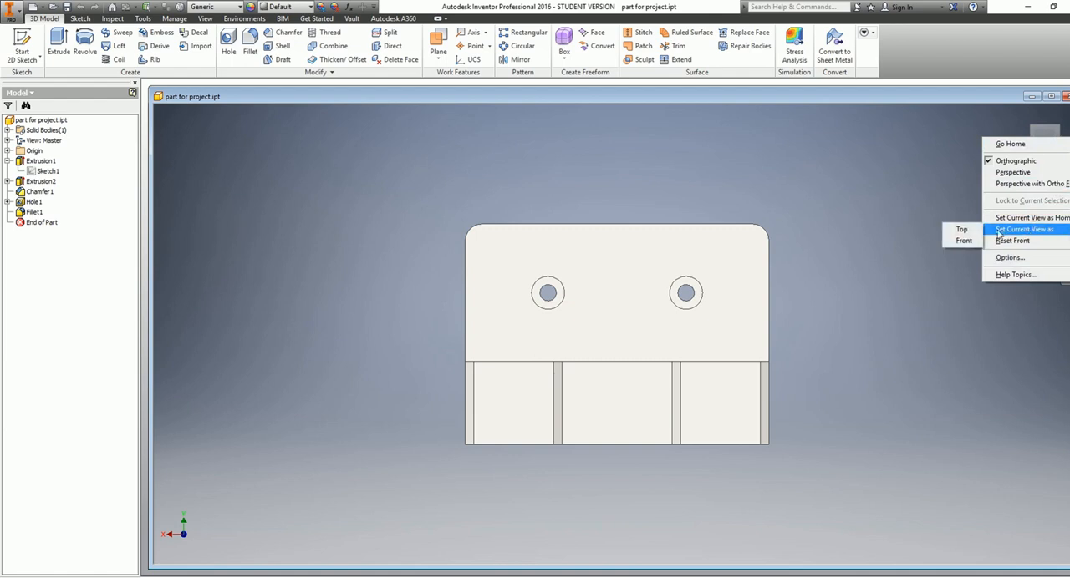
pyautogui.click(966, 241)
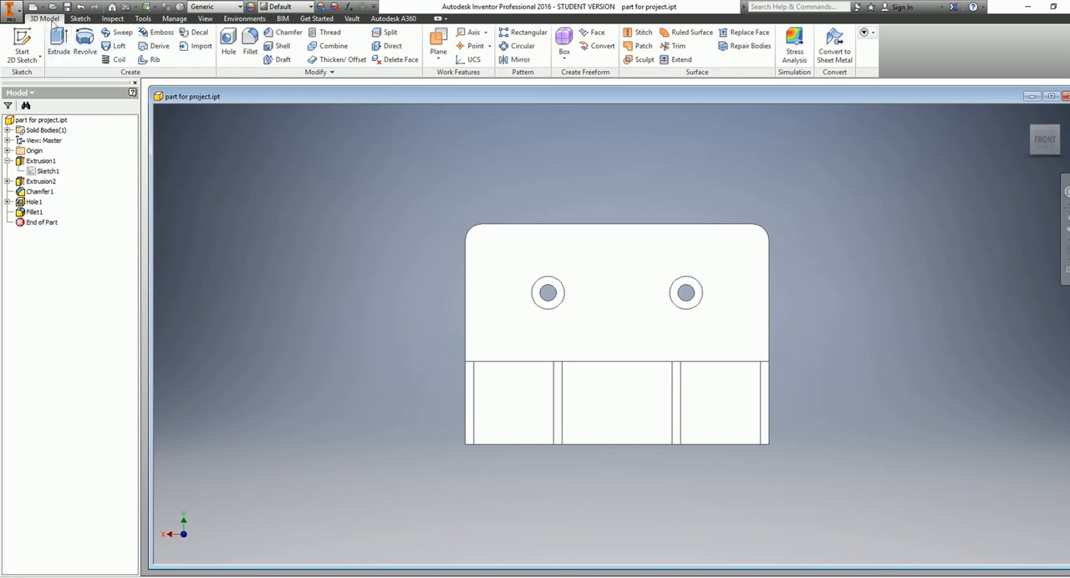
# Create a new drawing from the Metric ANSI (mm).idw template
pyautogui.click(20, 13)
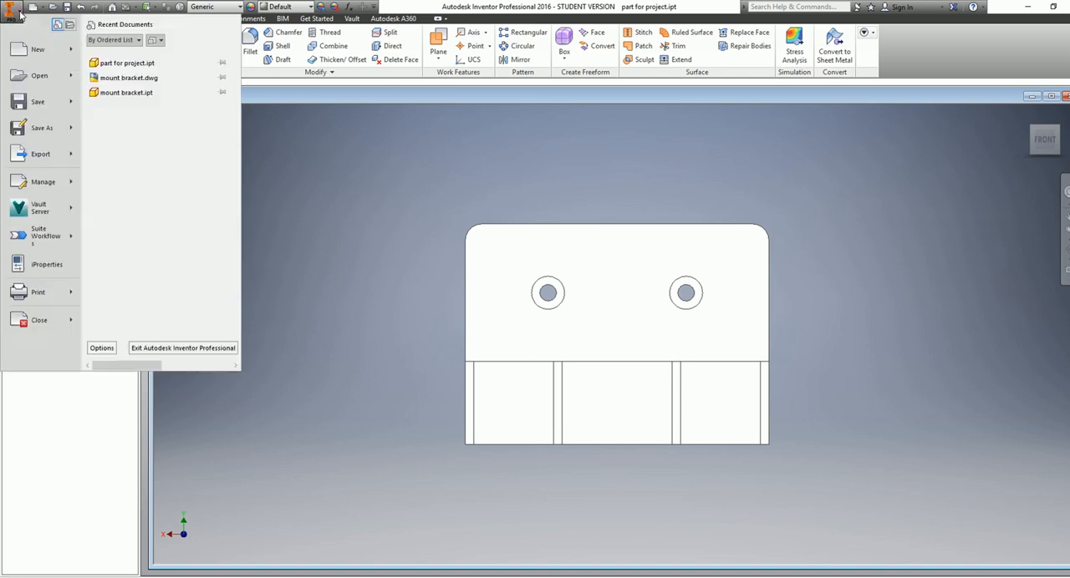
pyautogui.moveTo(29, 51)
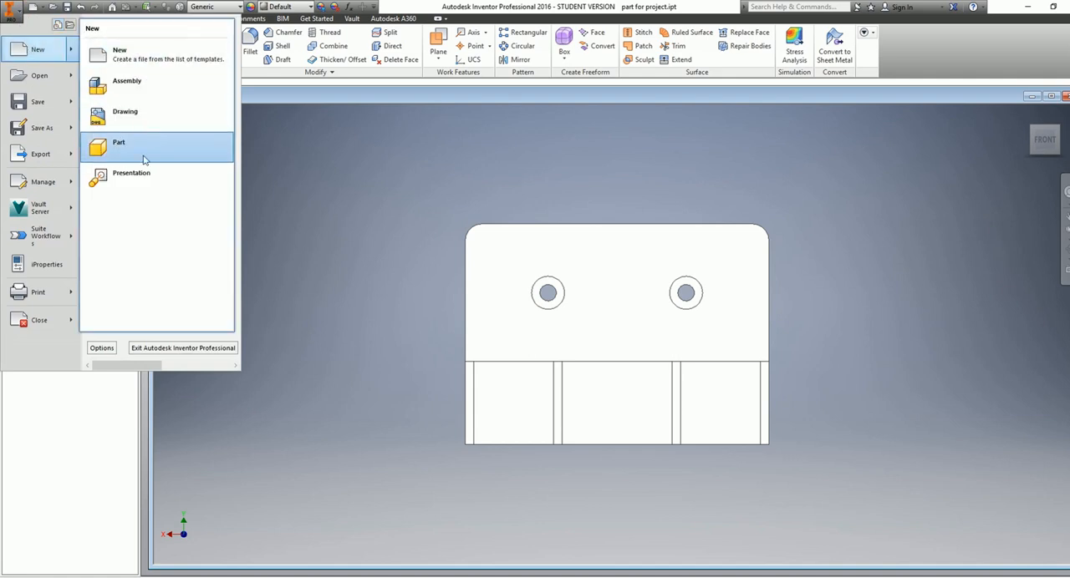
pyautogui.click(38, 50)
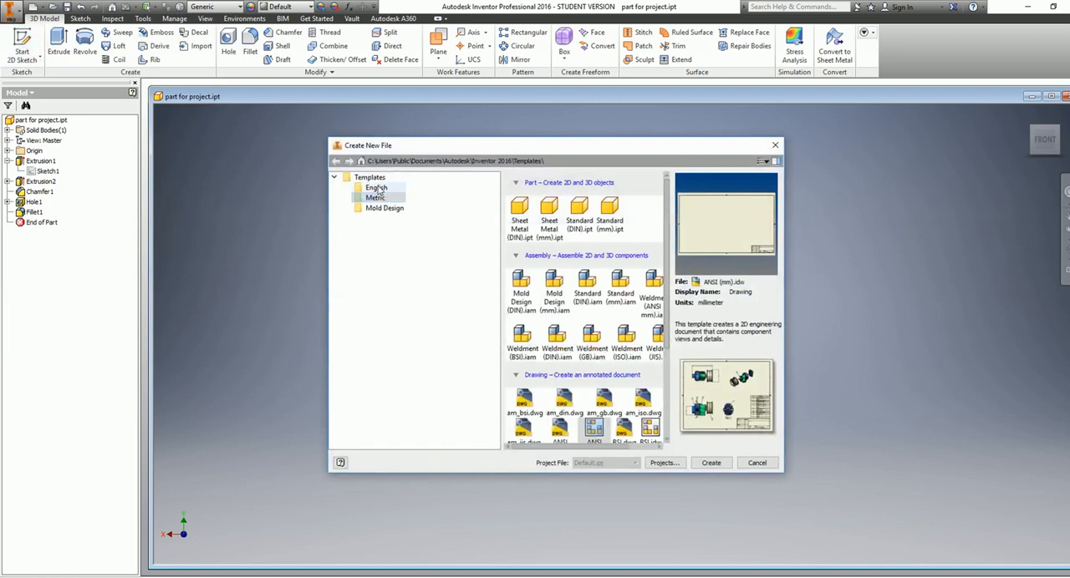
pyautogui.click(379, 189)
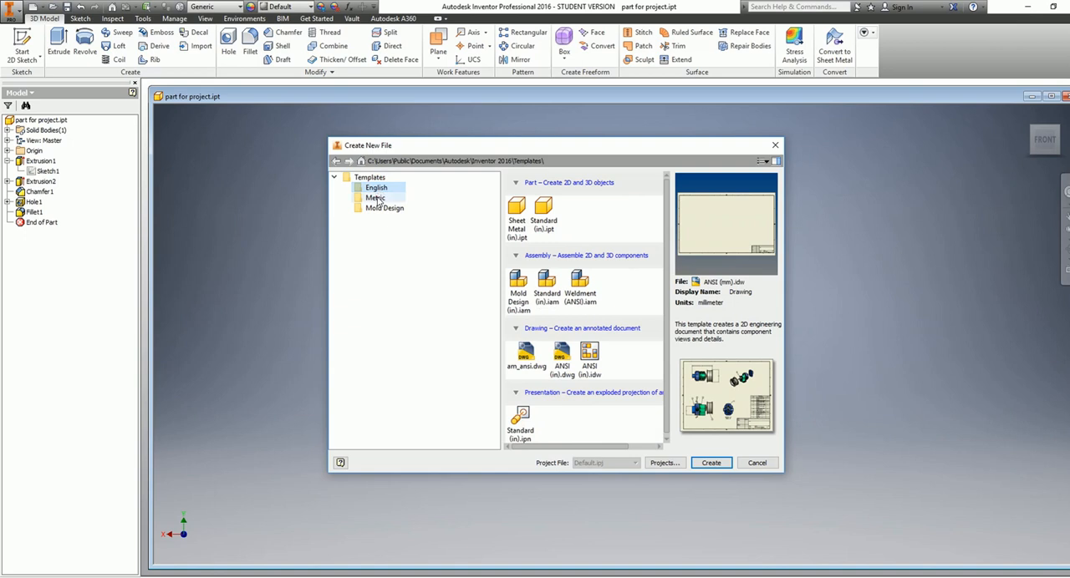
pyautogui.click(377, 198)
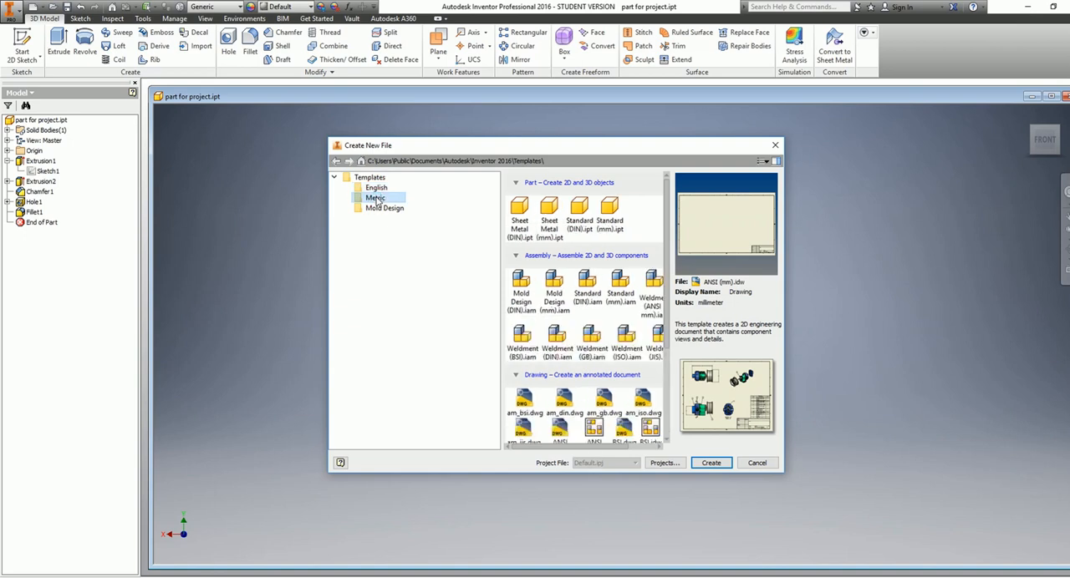
pyautogui.scroll(-1, 618, 309)
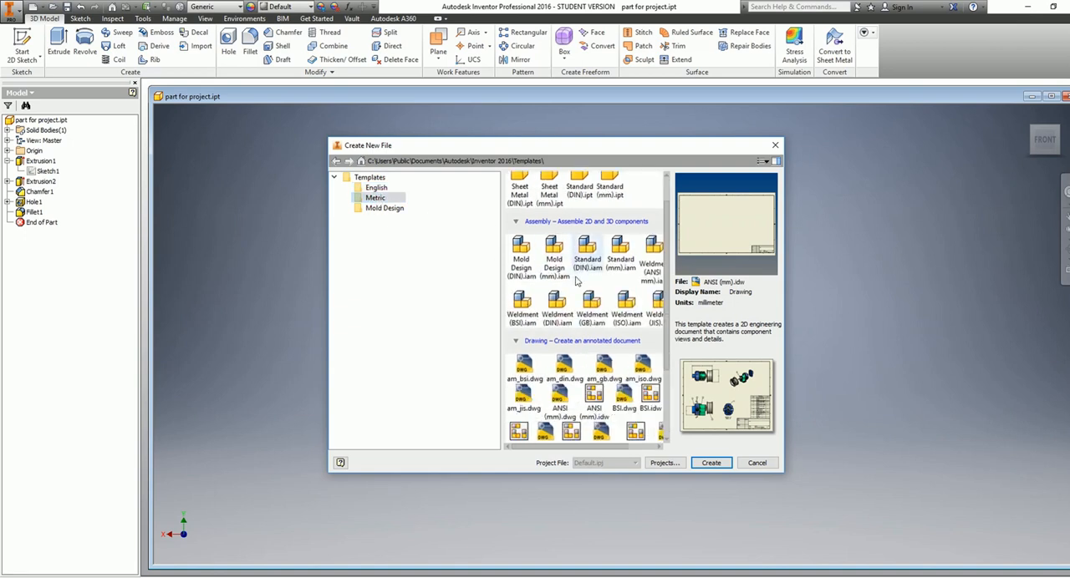
pyautogui.scroll(-1, 622, 328)
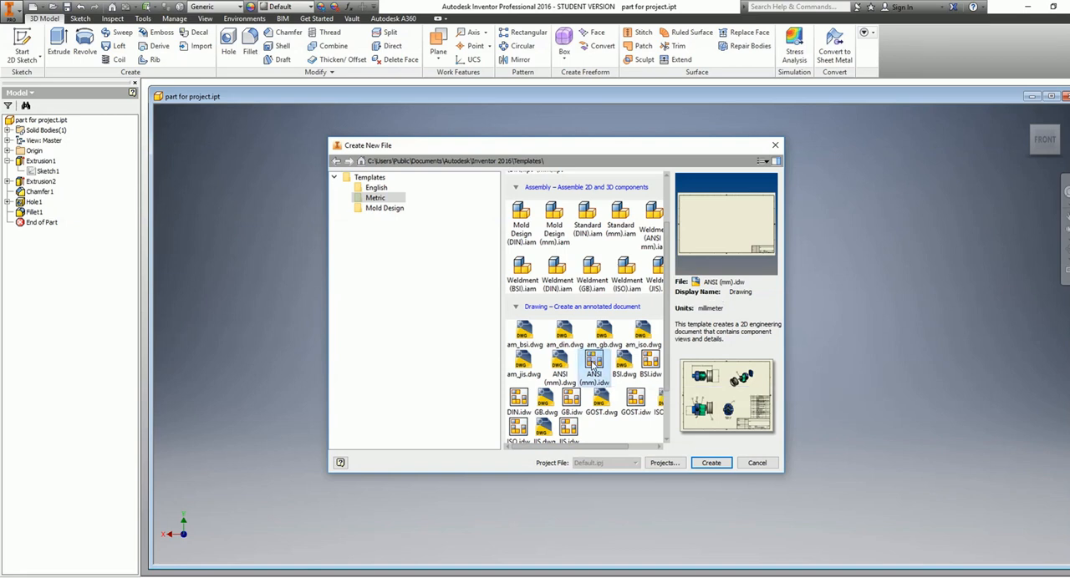
pyautogui.click(718, 460)
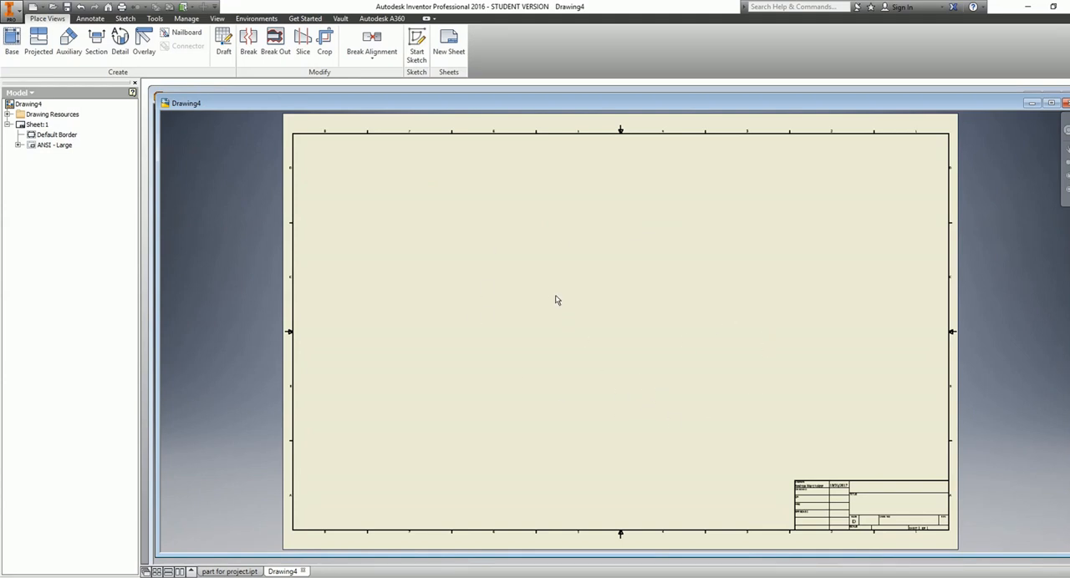
# Set the drawing sheet's size to A
pyautogui.rightClick(37, 127)
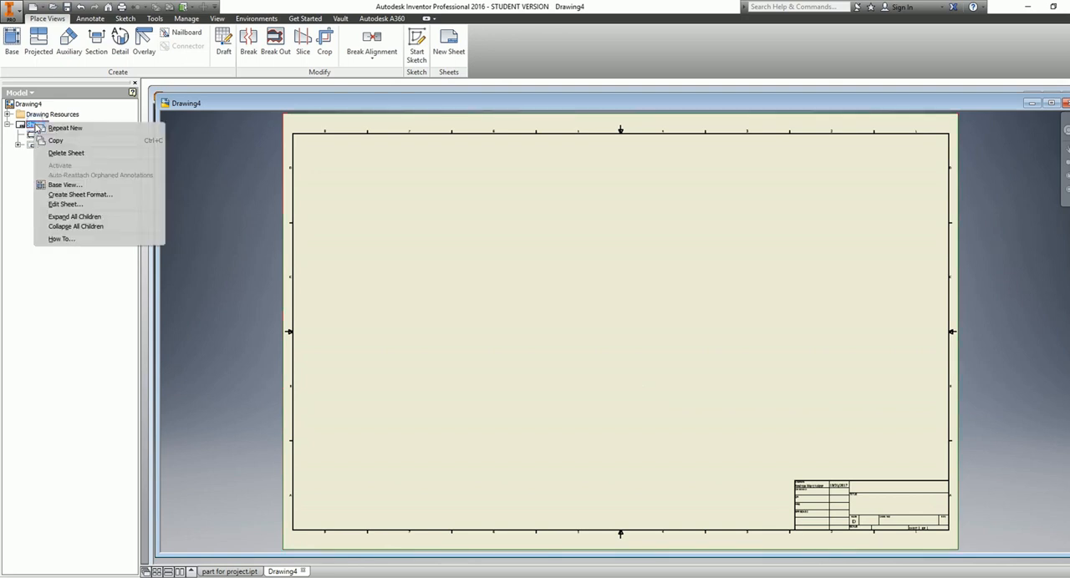
pyautogui.click(65, 204)
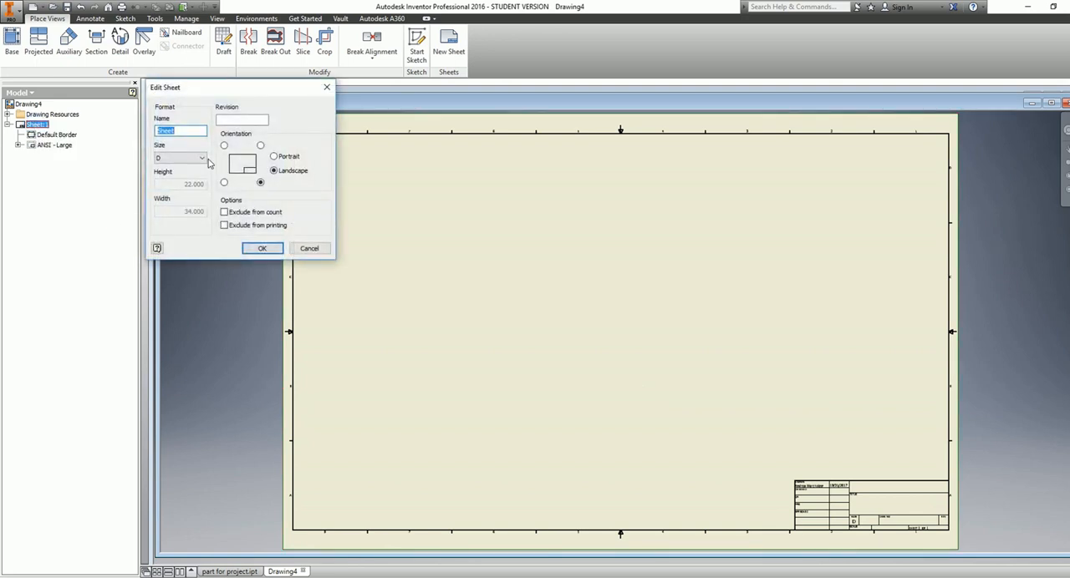
pyautogui.click(203, 159)
pyautogui.click(183, 170)
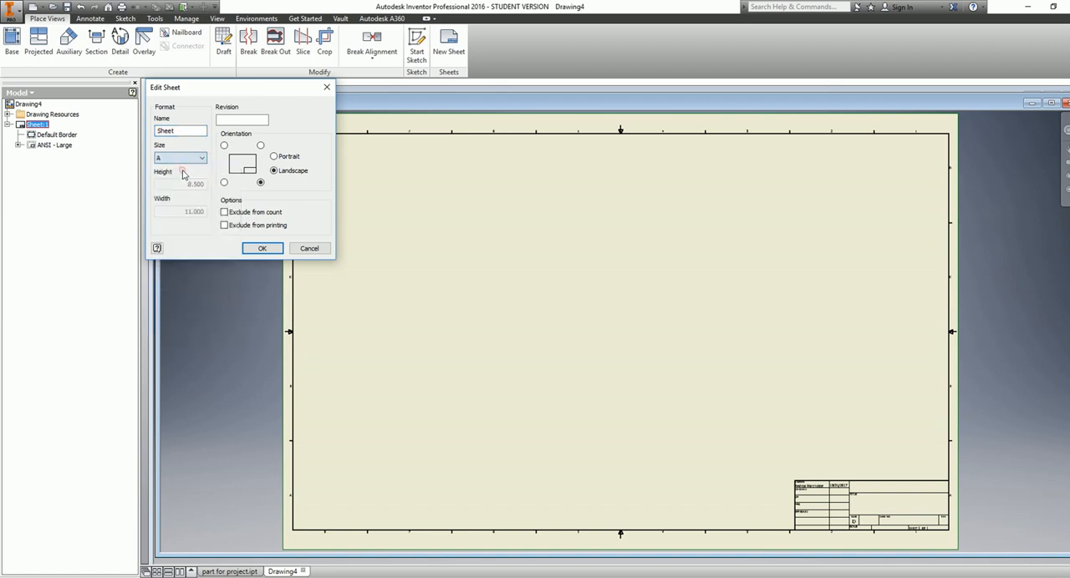
pyautogui.click(263, 249)
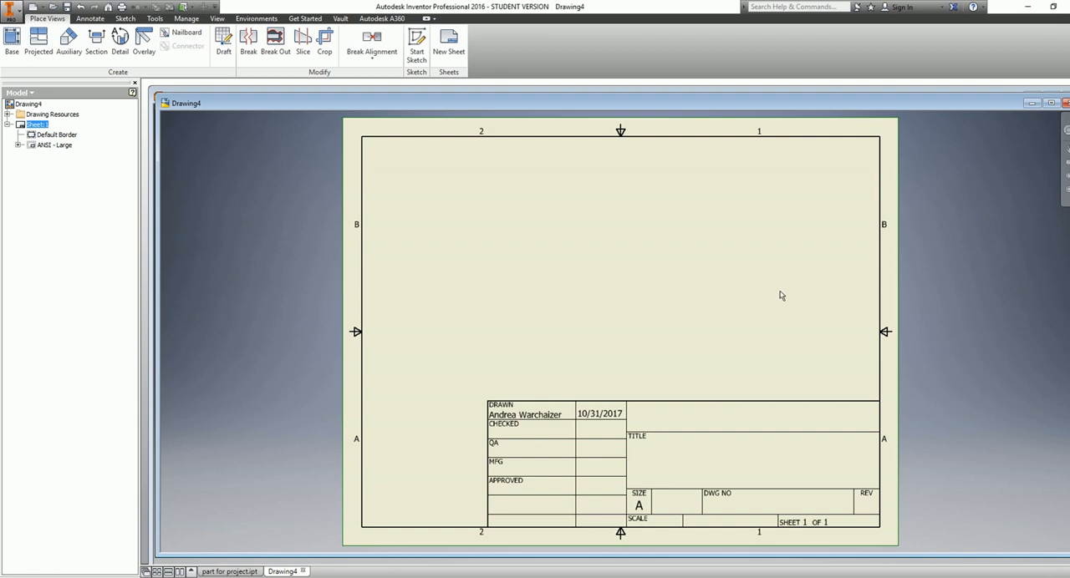
# Place a front base view of part for project.ipt at 1/2 scale and move it to the sheet's left half
pyautogui.click(10, 39)
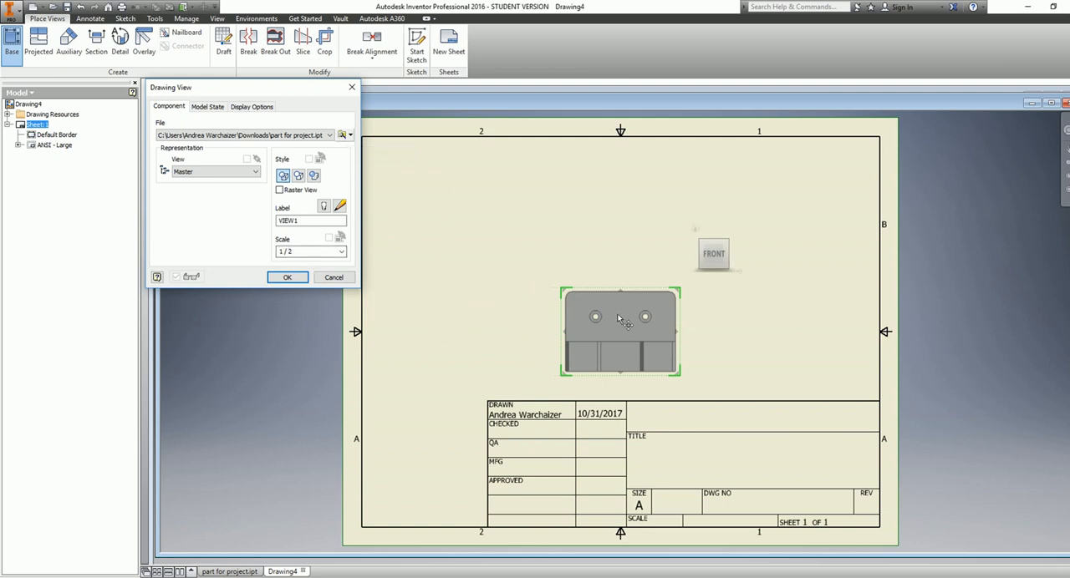
pyautogui.click(342, 252)
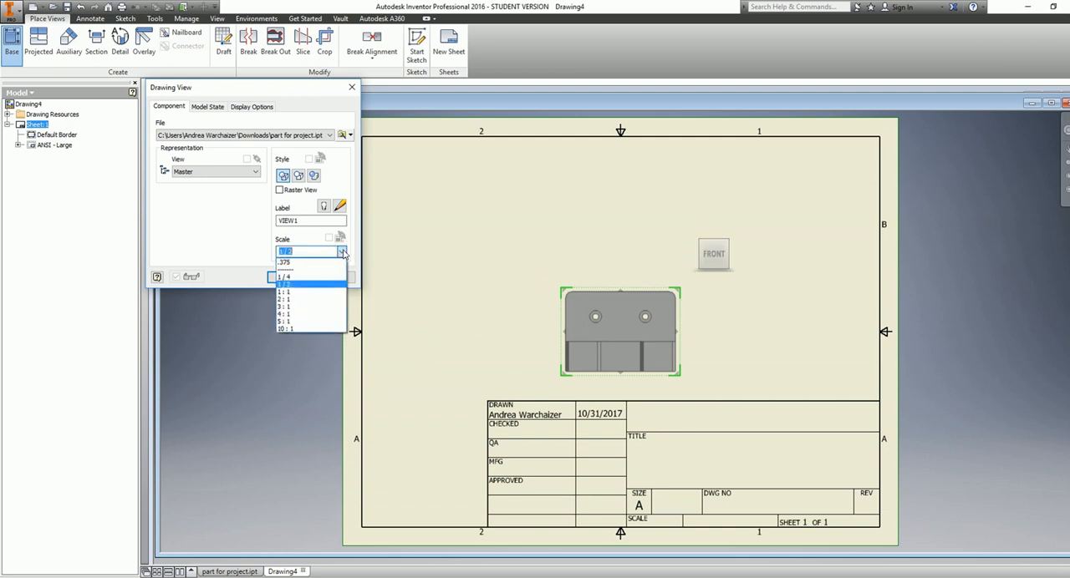
pyautogui.click(342, 251)
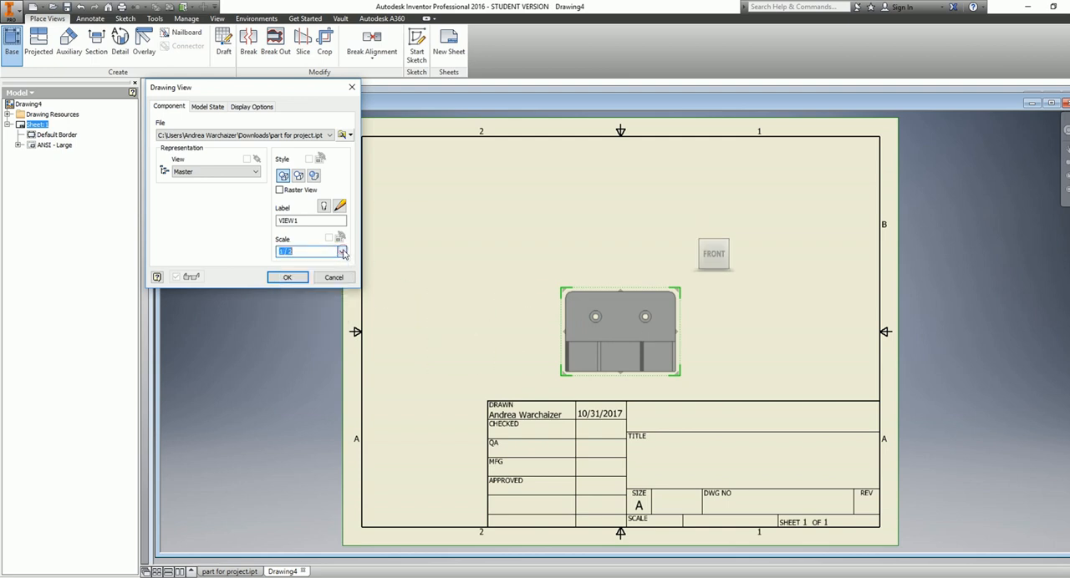
pyautogui.click(284, 277)
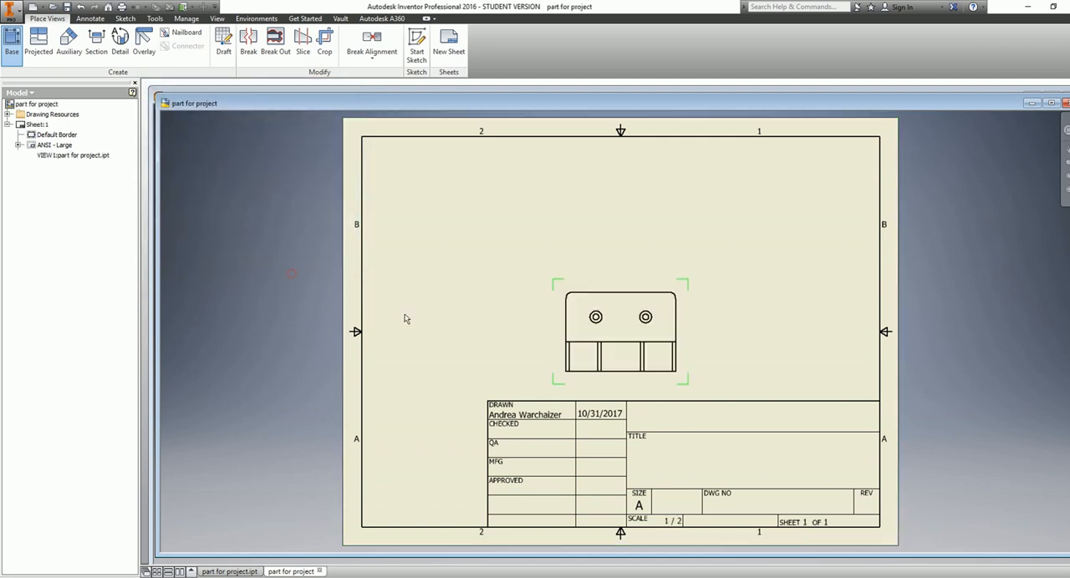
pyautogui.click(619, 281)
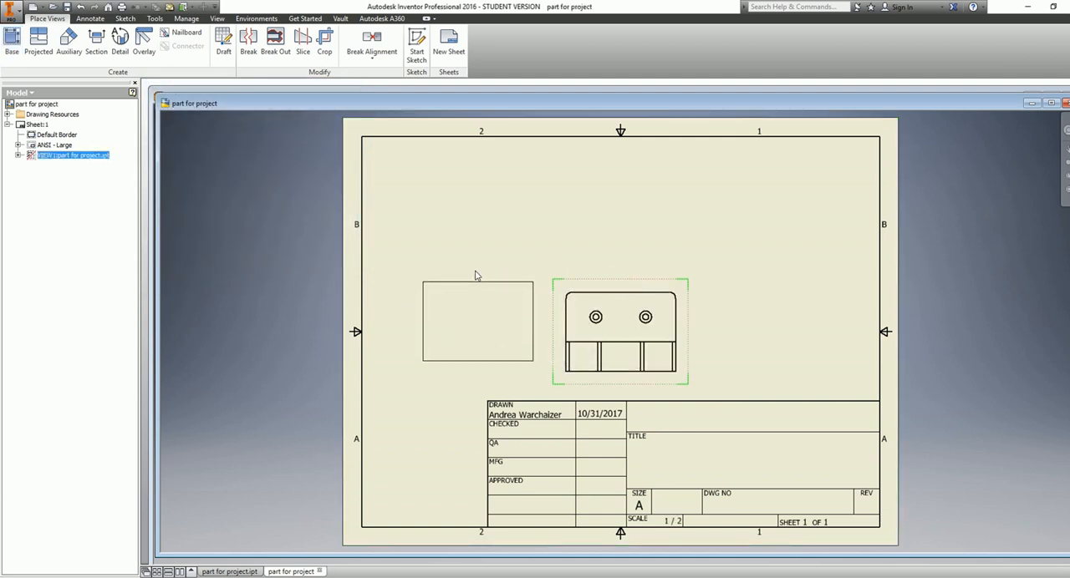
pyautogui.moveTo(476, 276); pyautogui.dragTo(476, 276)
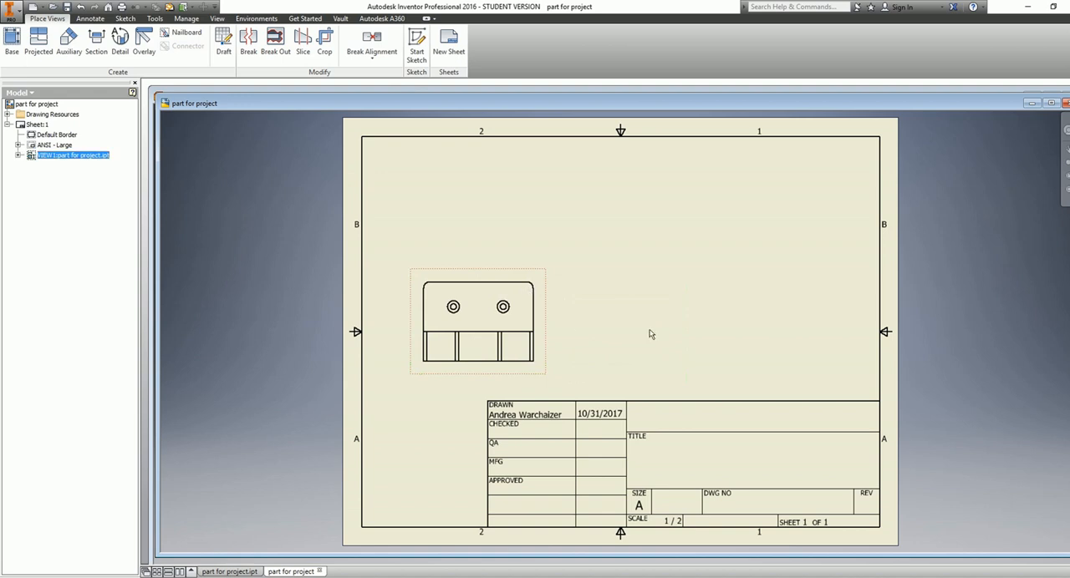
# Create projected views from the base view: a top view above, a side view to its right and an isometric view in the upper-right corner
pyautogui.click(39, 36)
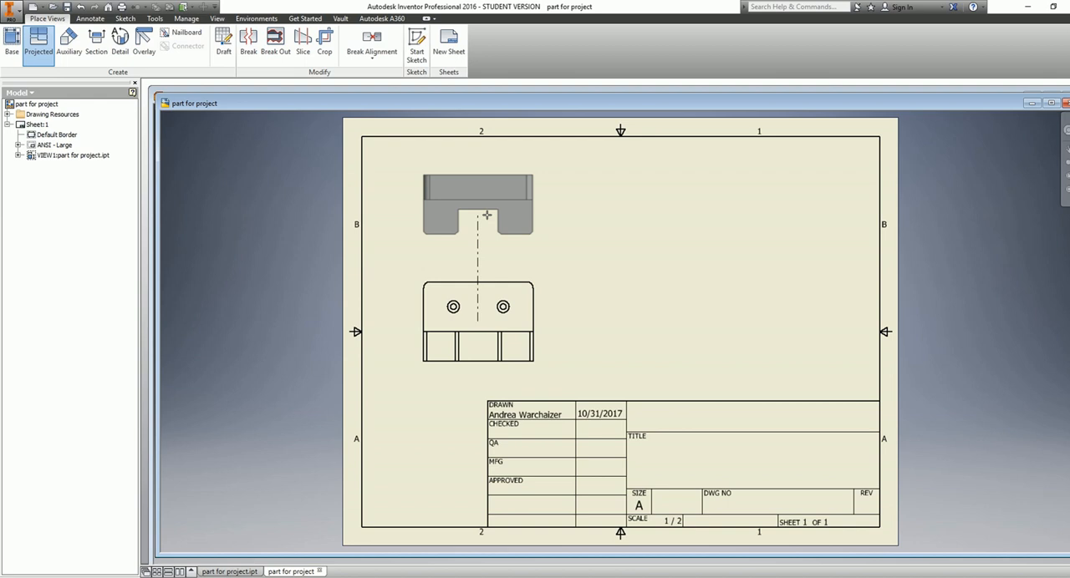
pyautogui.click(486, 216)
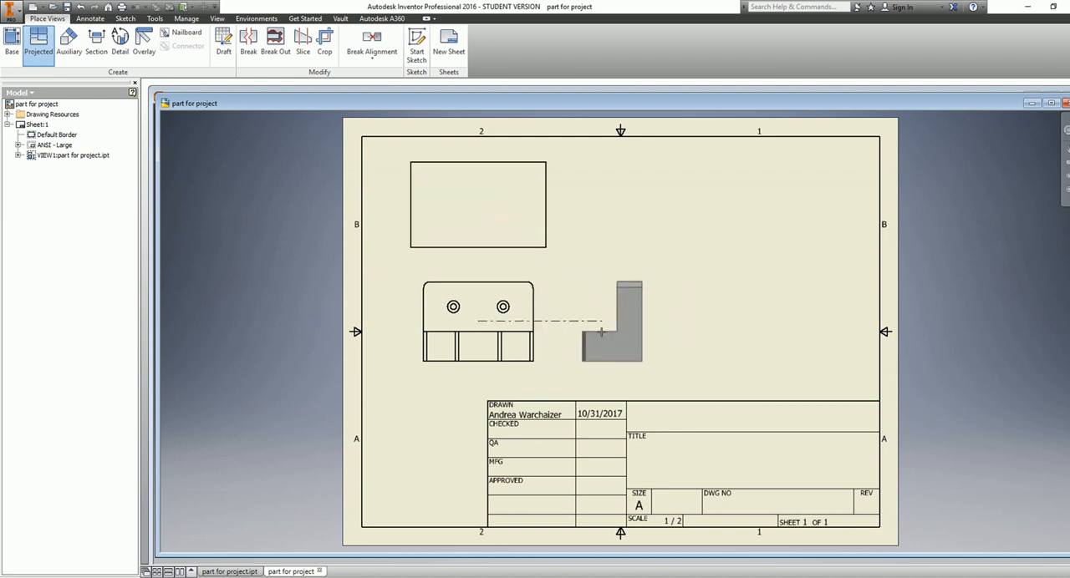
pyautogui.click(601, 332)
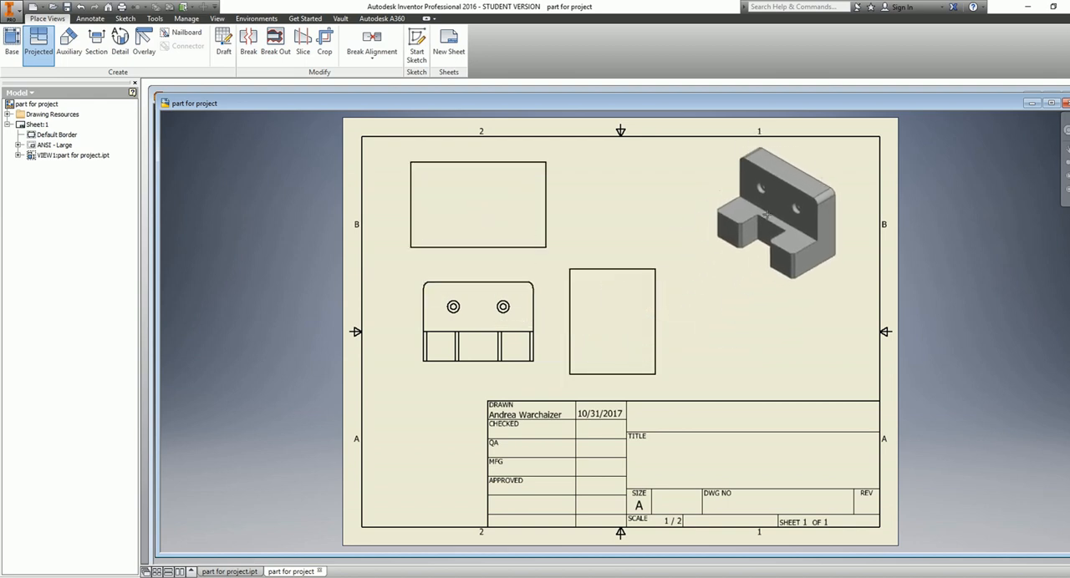
pyautogui.click(764, 223)
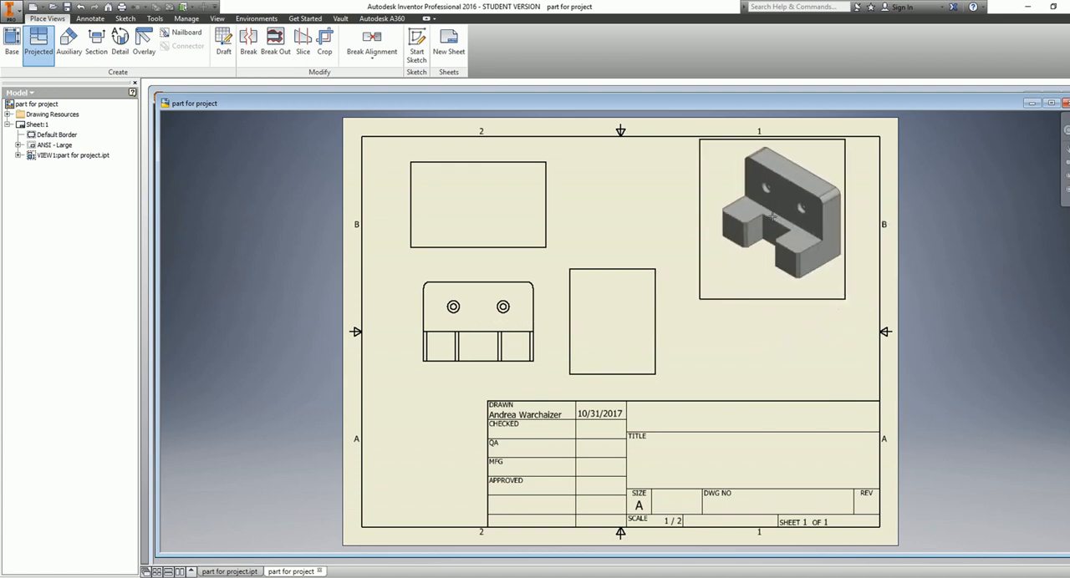
pyautogui.rightClick(773, 219)
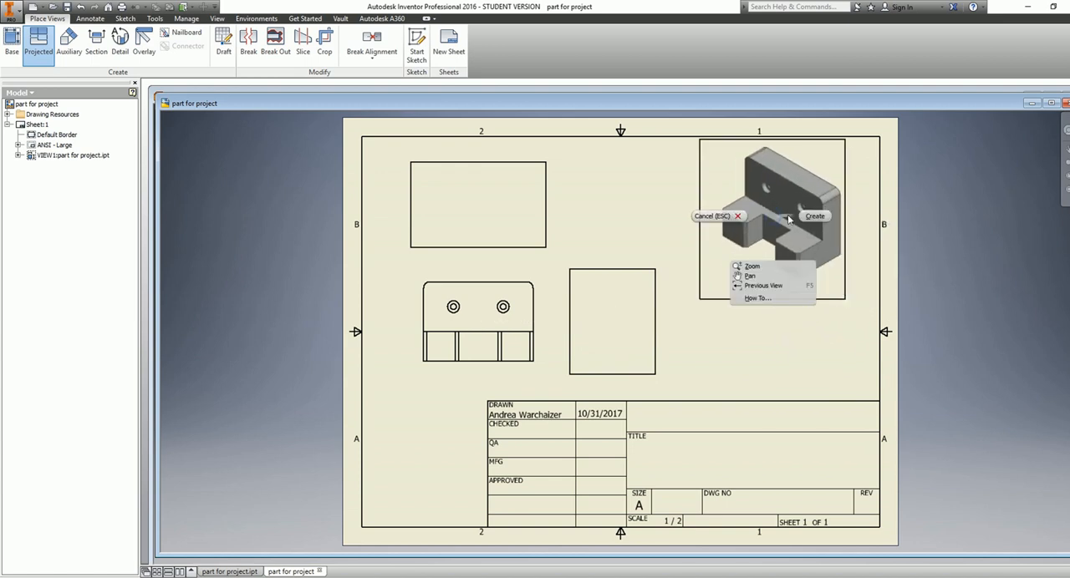
pyautogui.click(815, 213)
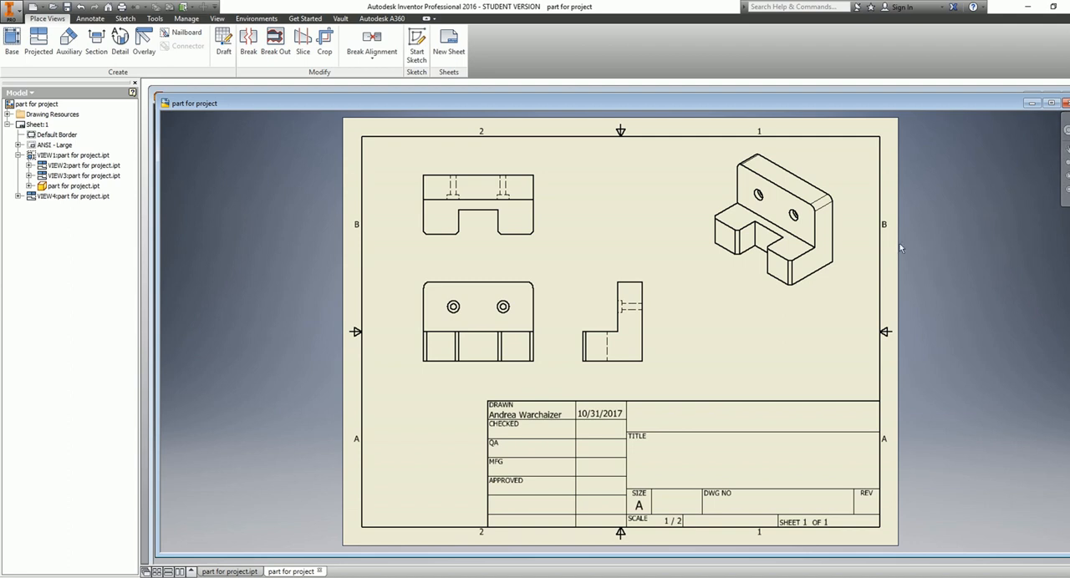
# Change the isometric view's display style to shaded
pyautogui.doubleClick(817, 274)
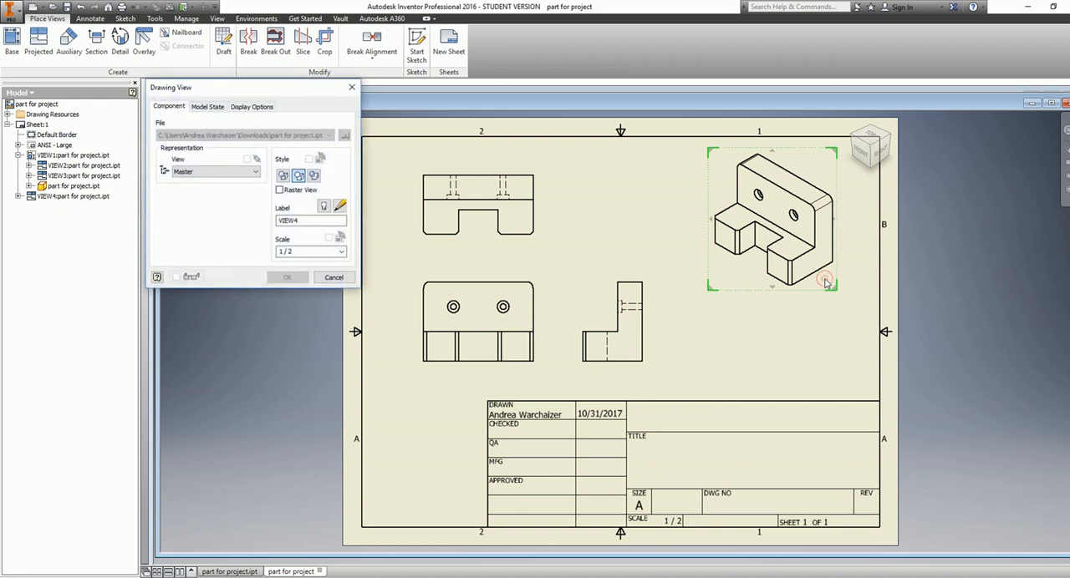
pyautogui.click(313, 176)
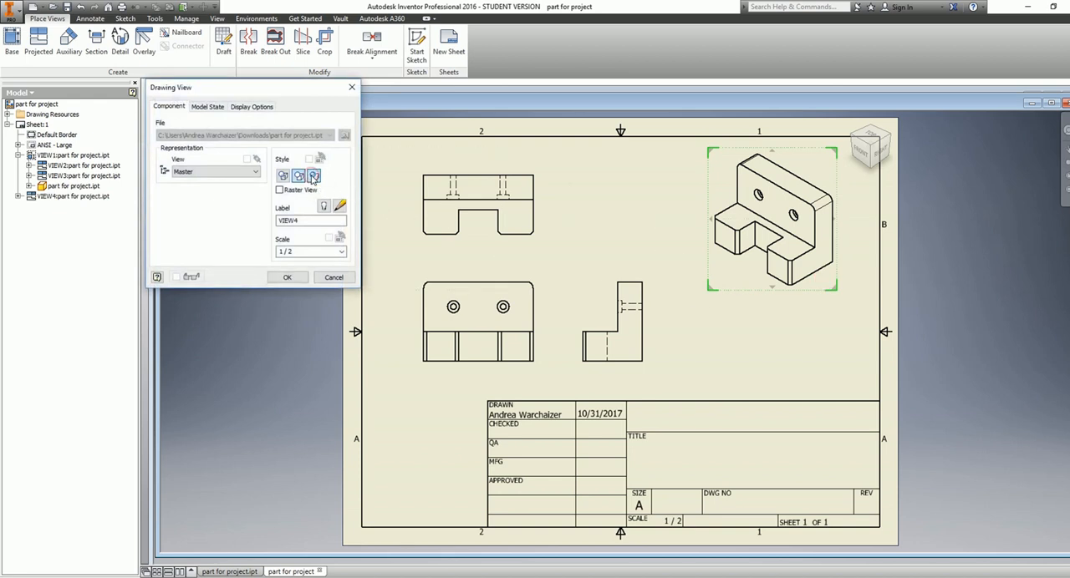
pyautogui.click(285, 278)
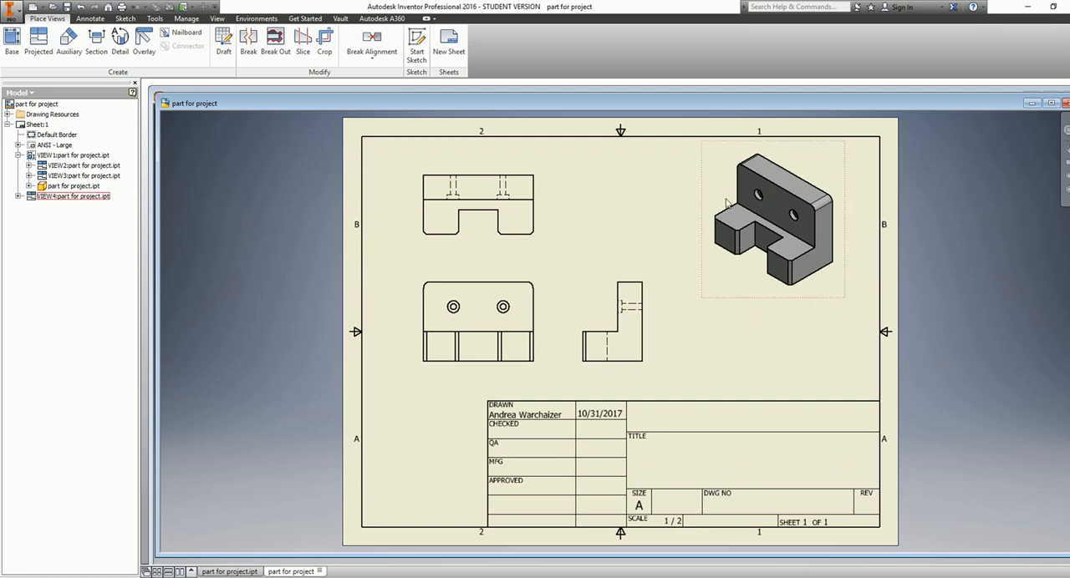
# Dimension the widths of the left leg and the central slot below the top view
pyautogui.click(91, 18)
pyautogui.click(12, 46)
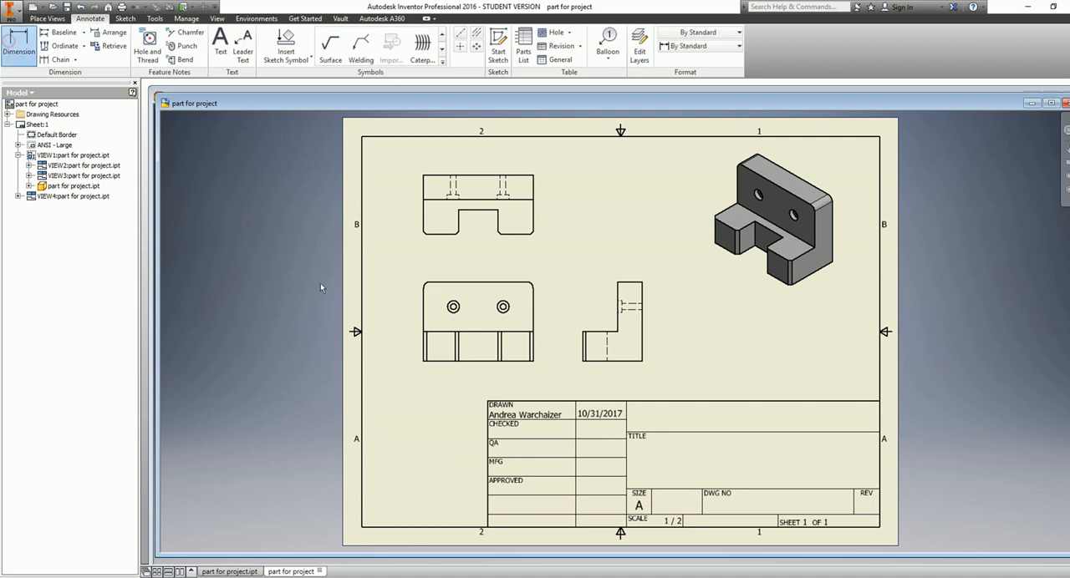
pyautogui.click(459, 232)
pyautogui.click(447, 255)
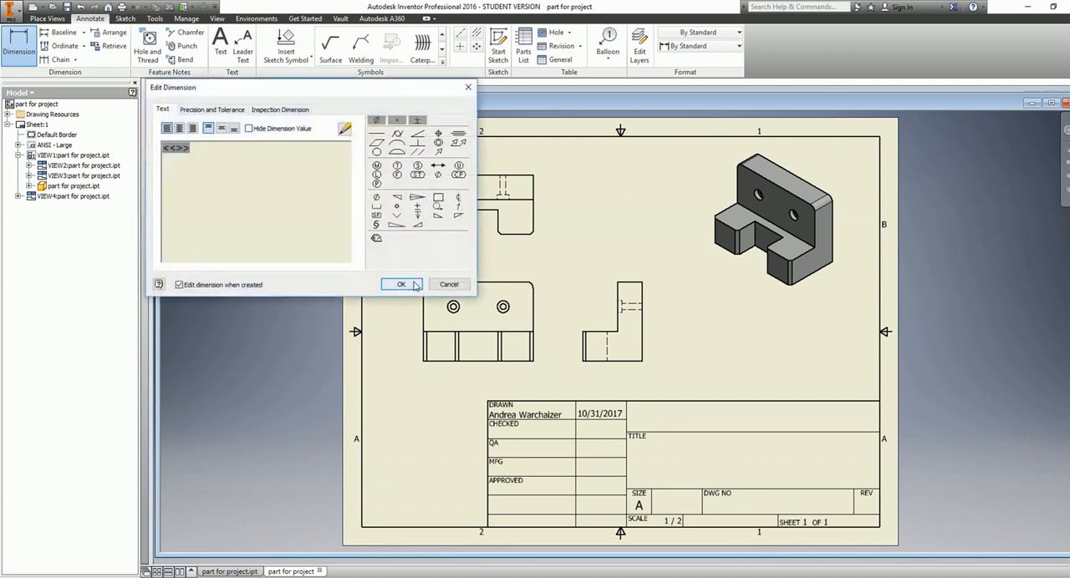
pyautogui.click(412, 281)
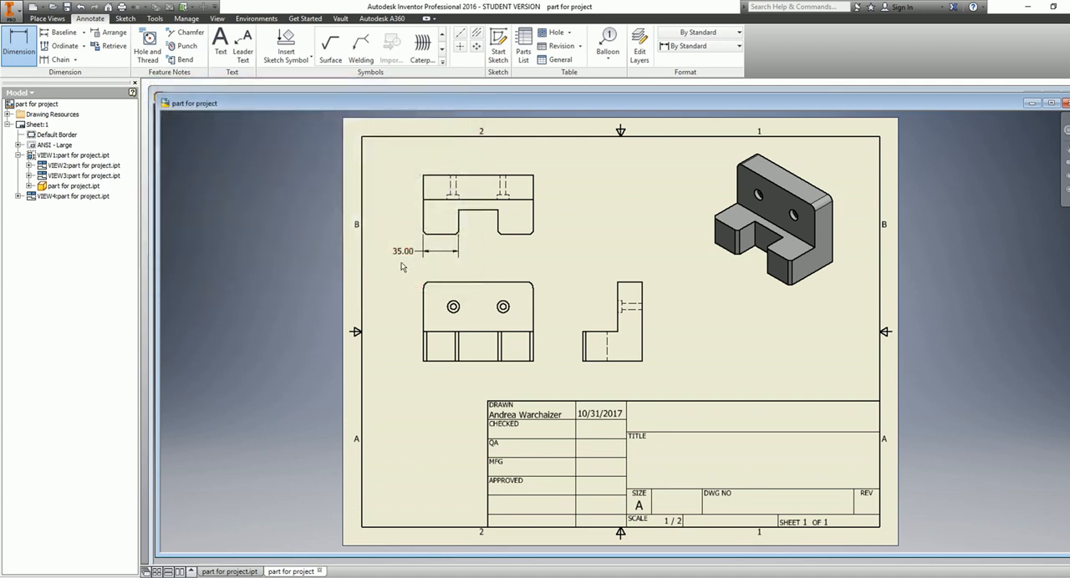
pyautogui.click(458, 231)
pyautogui.click(473, 251)
pyautogui.click(402, 284)
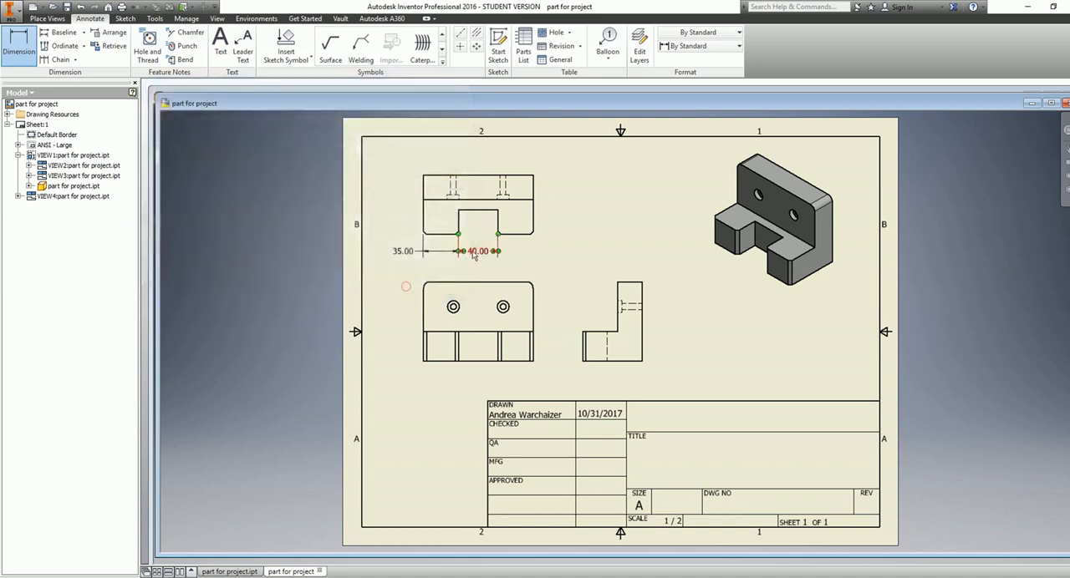
# Dimension the right leg's width below the top view, one row lower than the slot's dimension
pyautogui.click(499, 233)
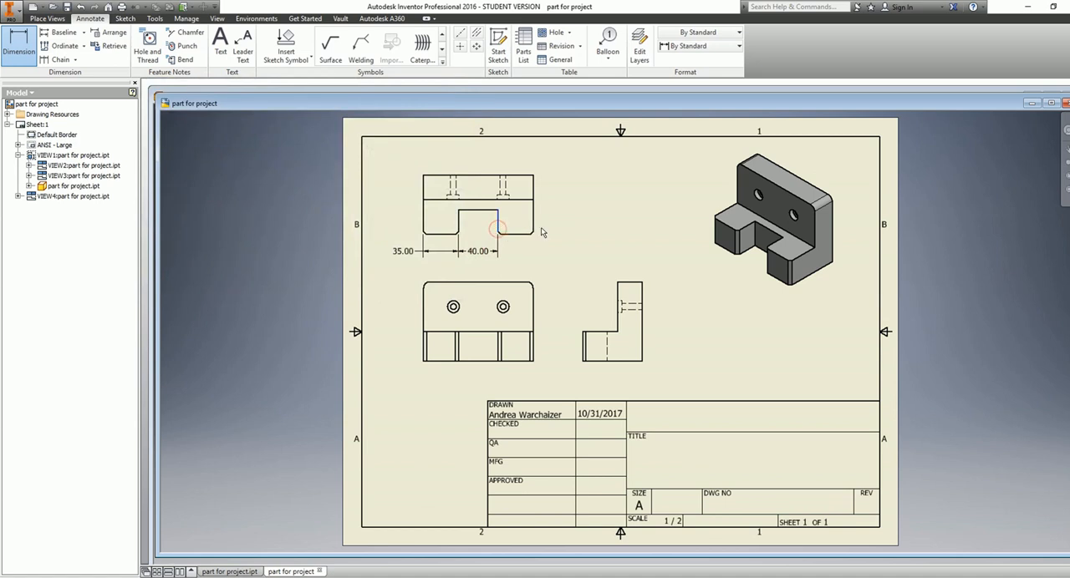
pyautogui.click(534, 237)
pyautogui.click(535, 266)
pyautogui.click(405, 288)
# In the front view, dimension the left hole's horizontal distance from the left edge and the spacing between the two holes
pyautogui.click(453, 307)
pyautogui.click(424, 306)
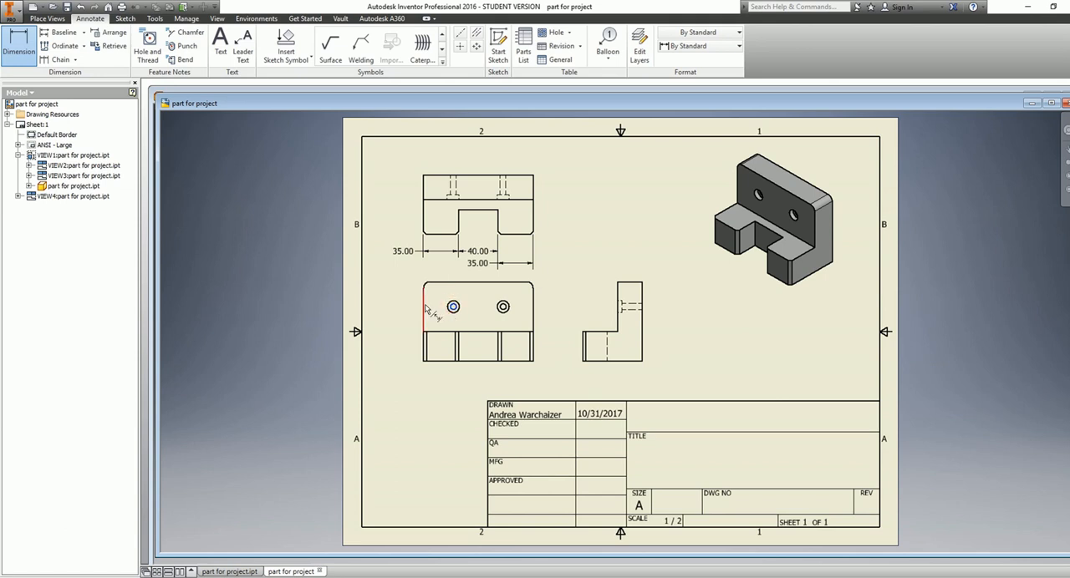
pyautogui.click(439, 278)
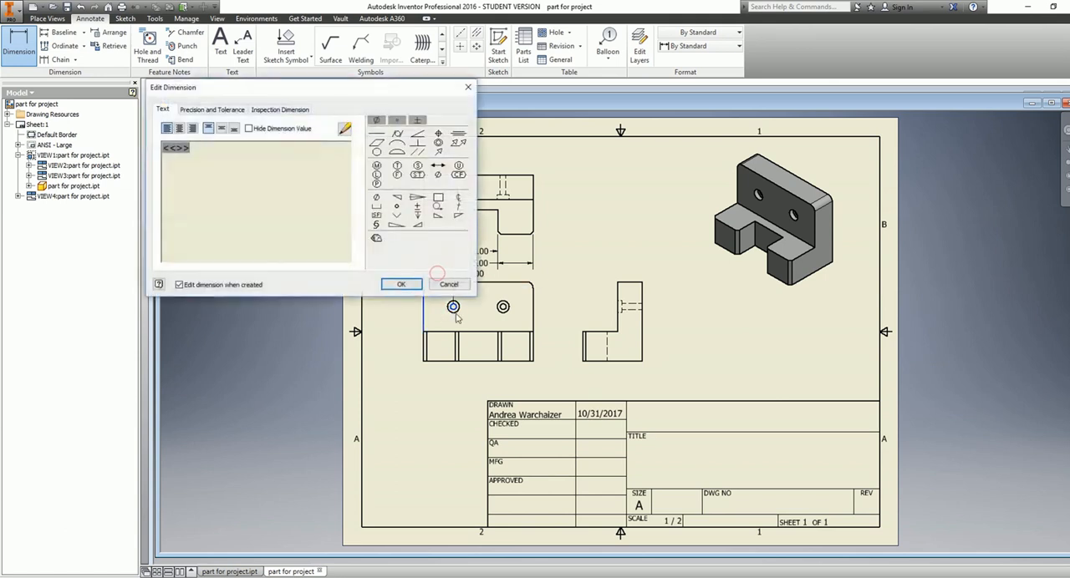
pyautogui.click(402, 285)
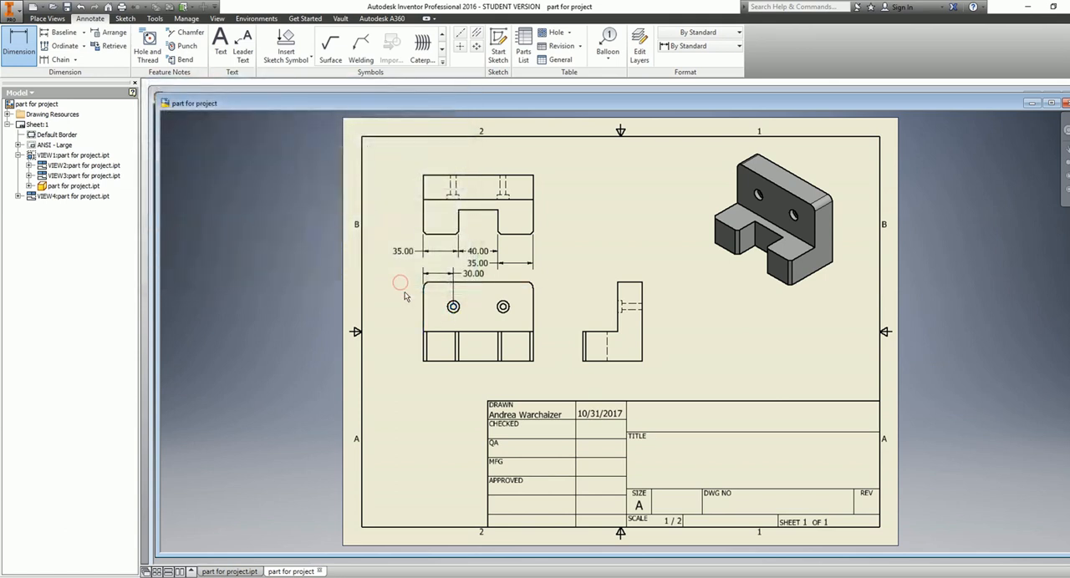
pyautogui.click(453, 307)
pyautogui.click(503, 307)
pyautogui.click(489, 294)
pyautogui.click(393, 285)
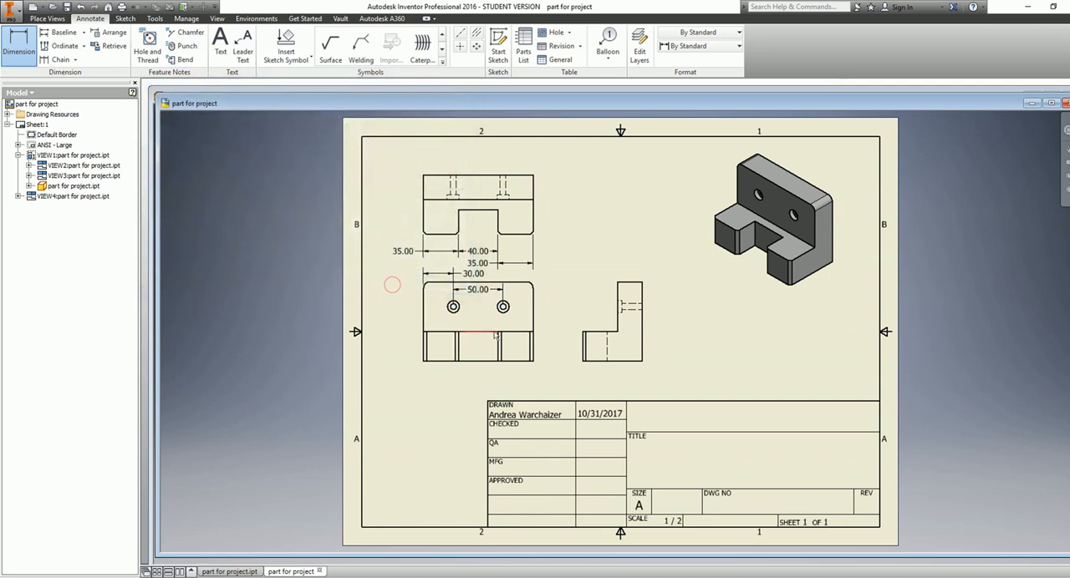
# Dimension the left hole's vertical distance from the front view's upper edge, placing it beside the view's left edge
pyautogui.click(453, 306)
pyautogui.click(439, 282)
pyautogui.click(402, 303)
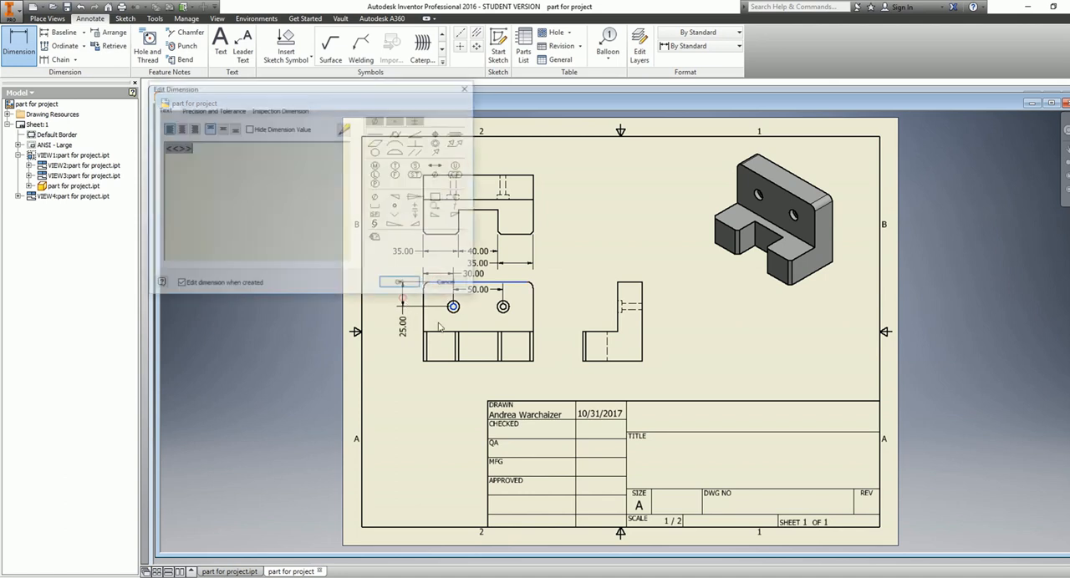
pyautogui.click(401, 285)
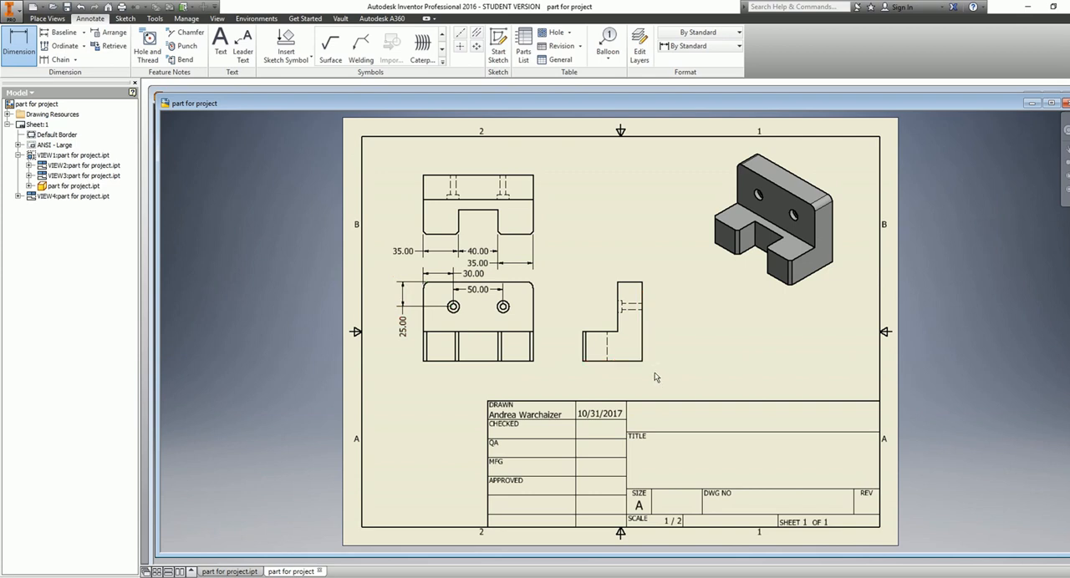
# Dimension the side view's overall height to its right and its overall depth below it
pyautogui.click(637, 361)
pyautogui.click(665, 299)
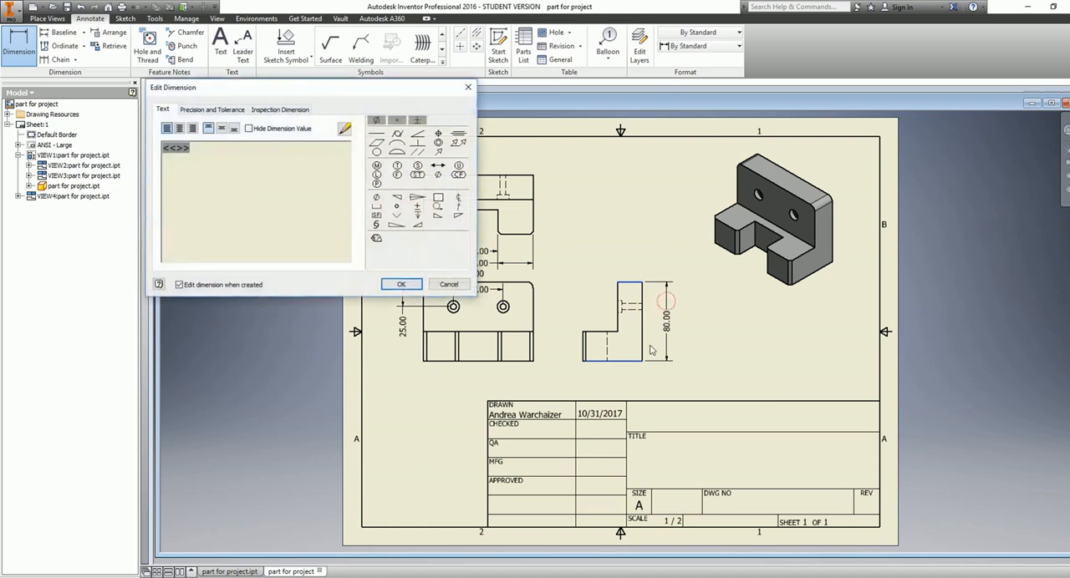
pyautogui.click(413, 287)
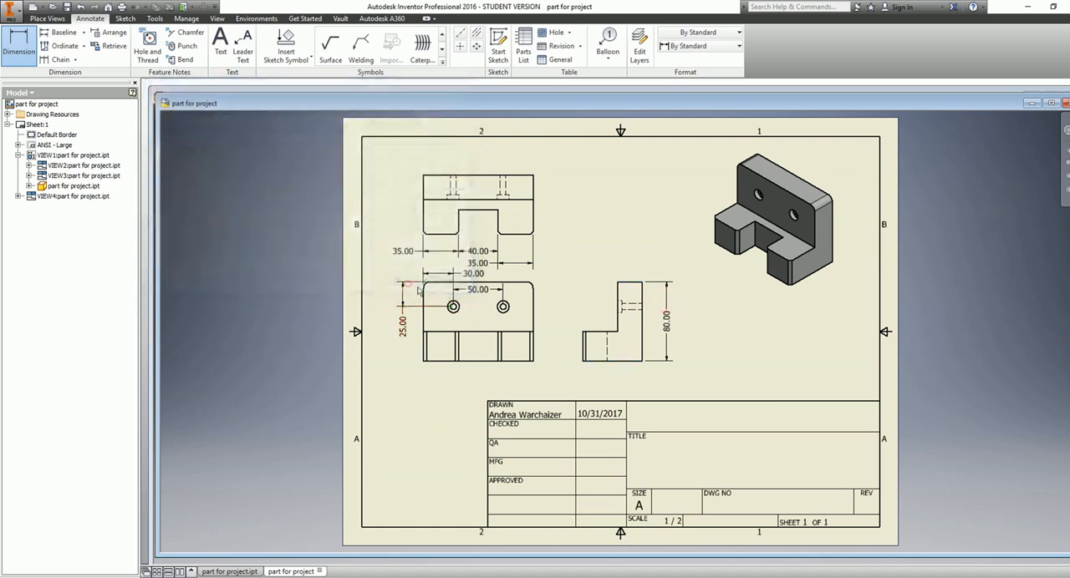
pyautogui.click(643, 351)
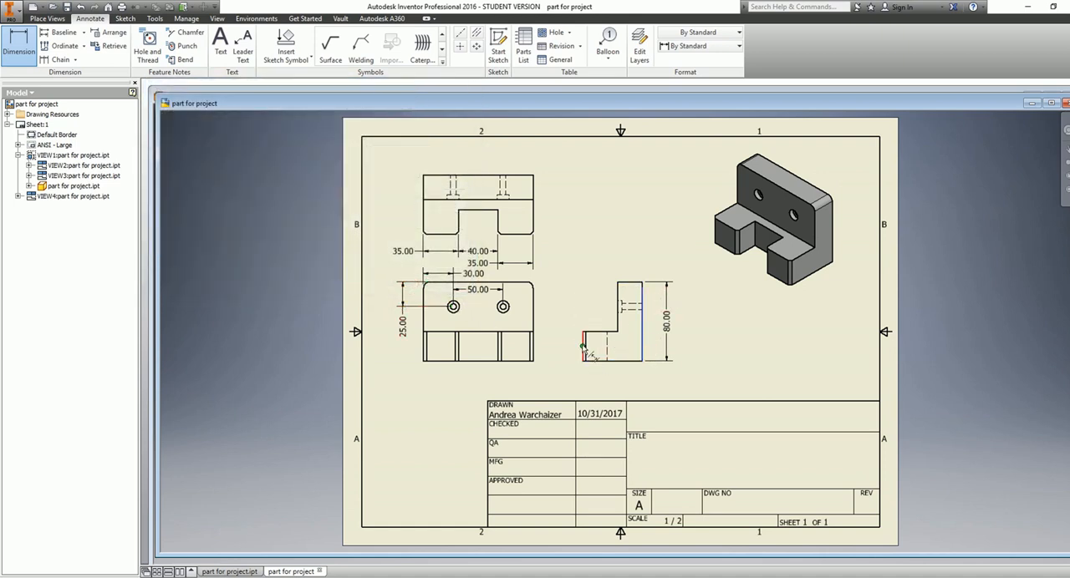
pyautogui.click(583, 351)
pyautogui.click(597, 378)
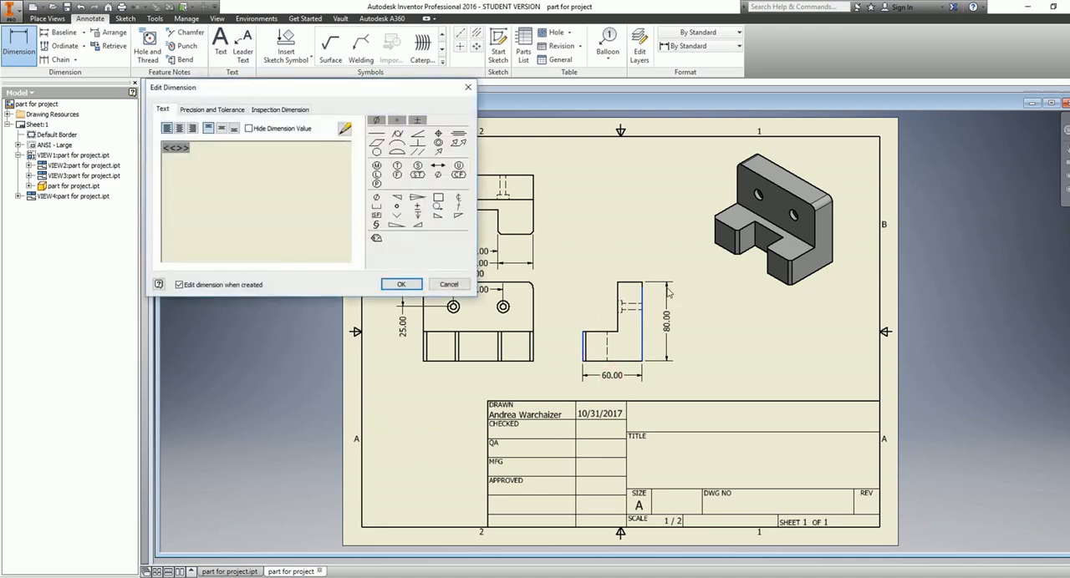
pyautogui.click(420, 285)
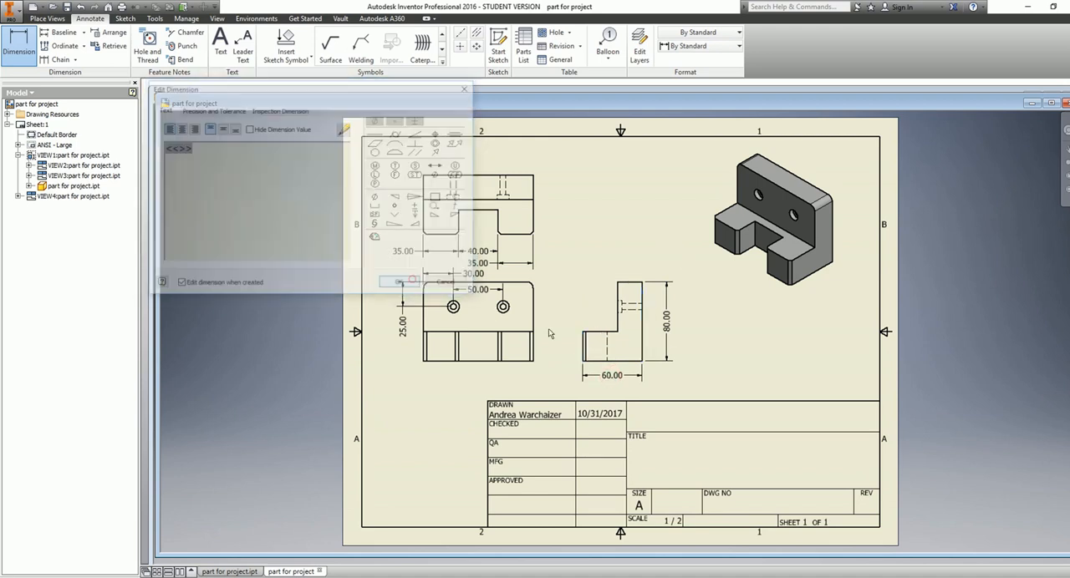
# Dimension the height of the foot in the side view, placing it to the view's left
pyautogui.click(601, 333)
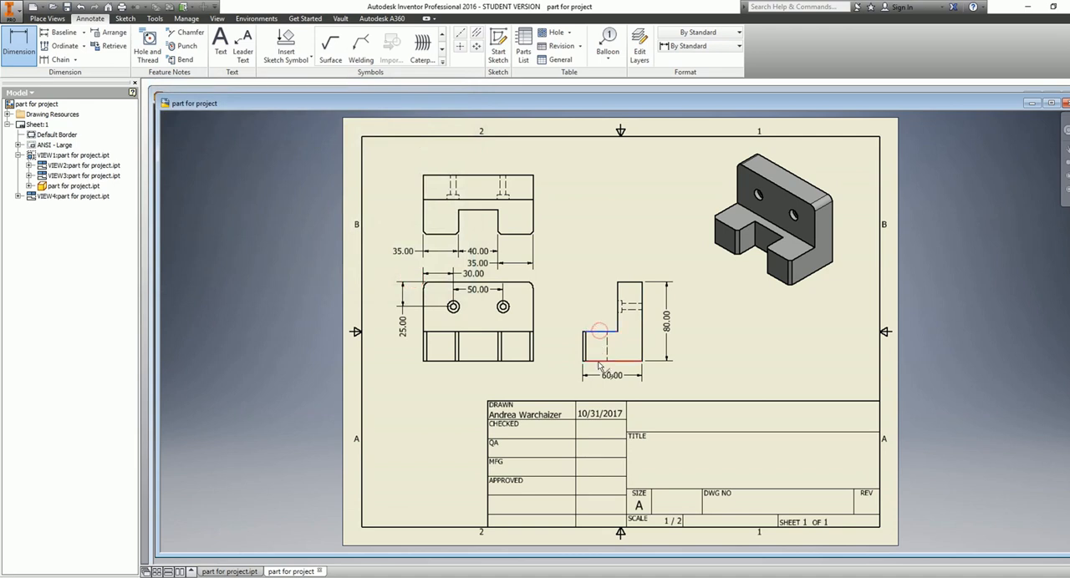
pyautogui.click(597, 361)
pyautogui.click(565, 358)
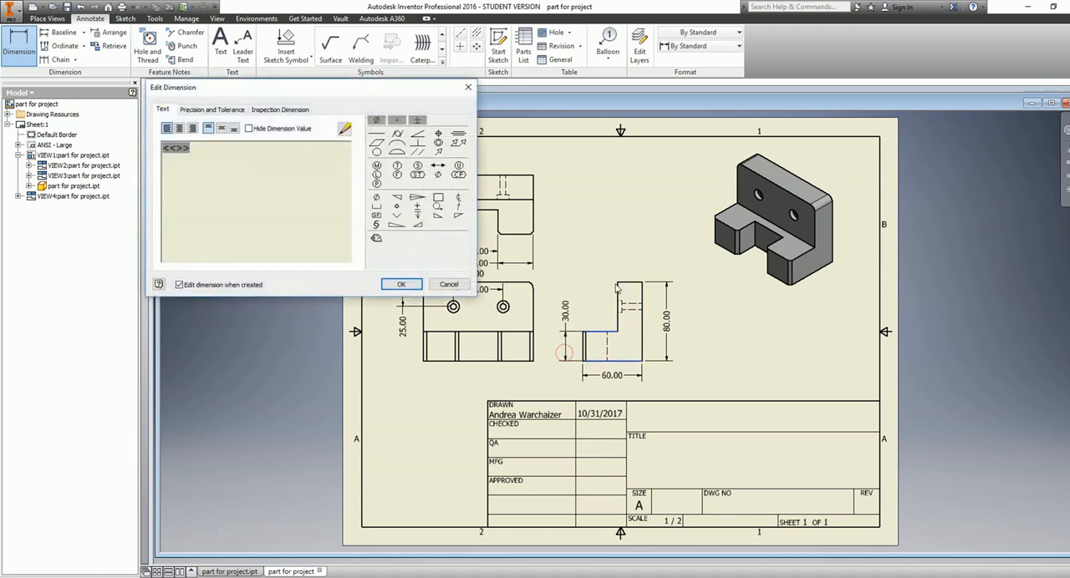
pyautogui.click(412, 287)
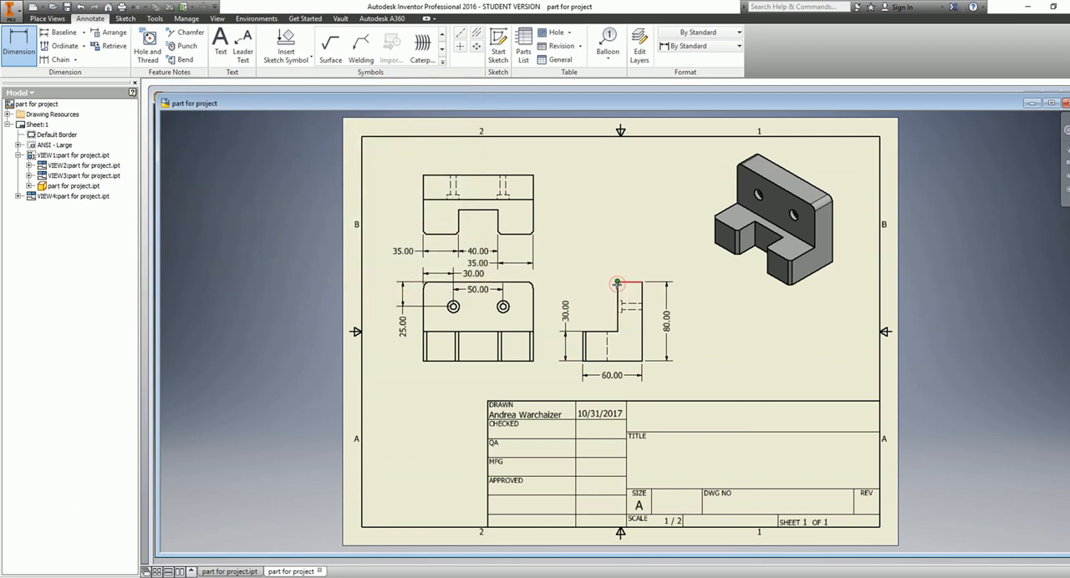
pyautogui.rightClick(617, 285)
pyautogui.click(595, 316)
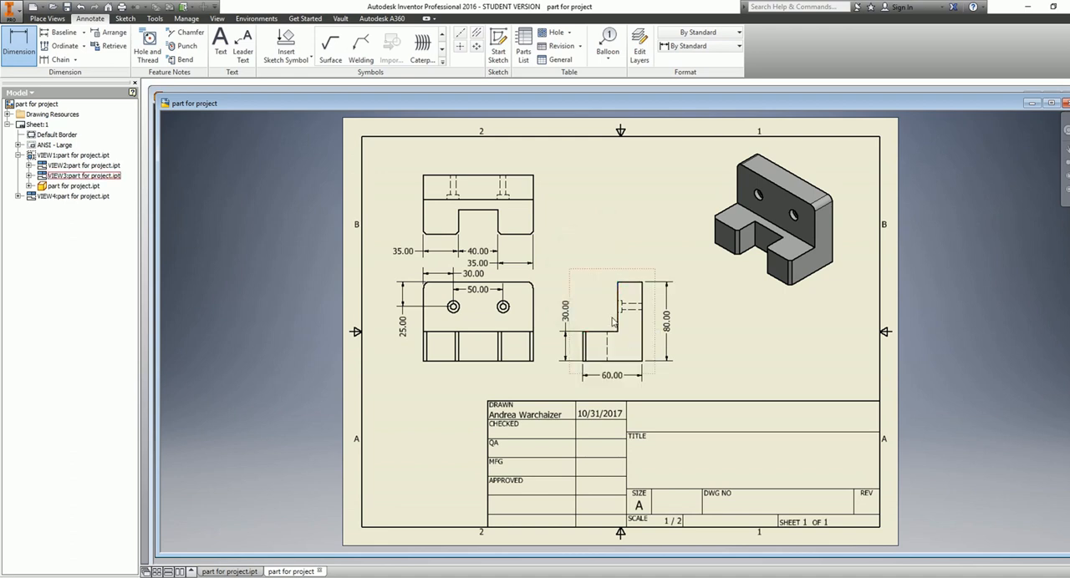
pyautogui.click(641, 291)
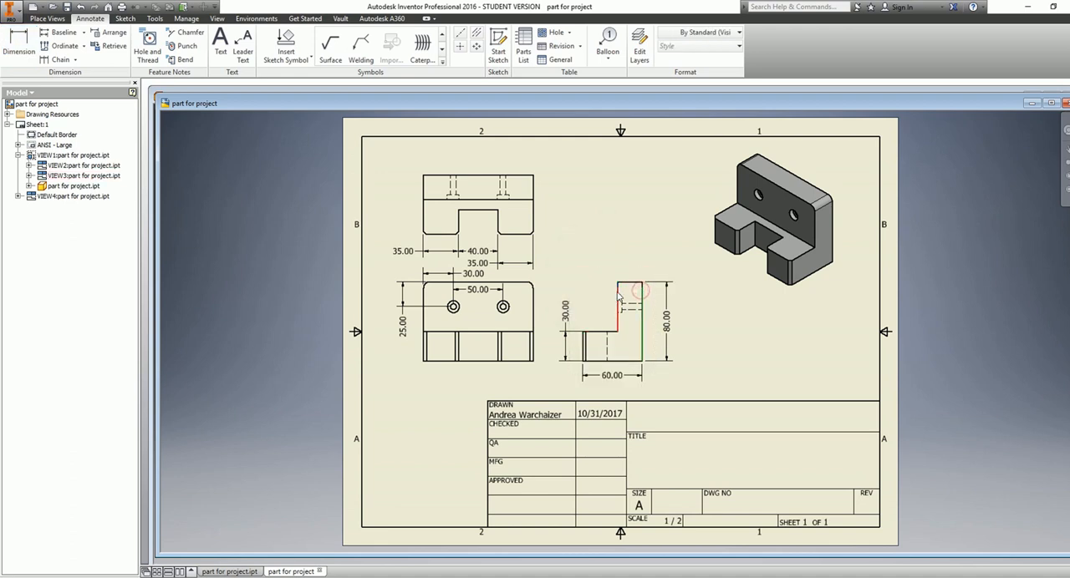
pyautogui.click(619, 295)
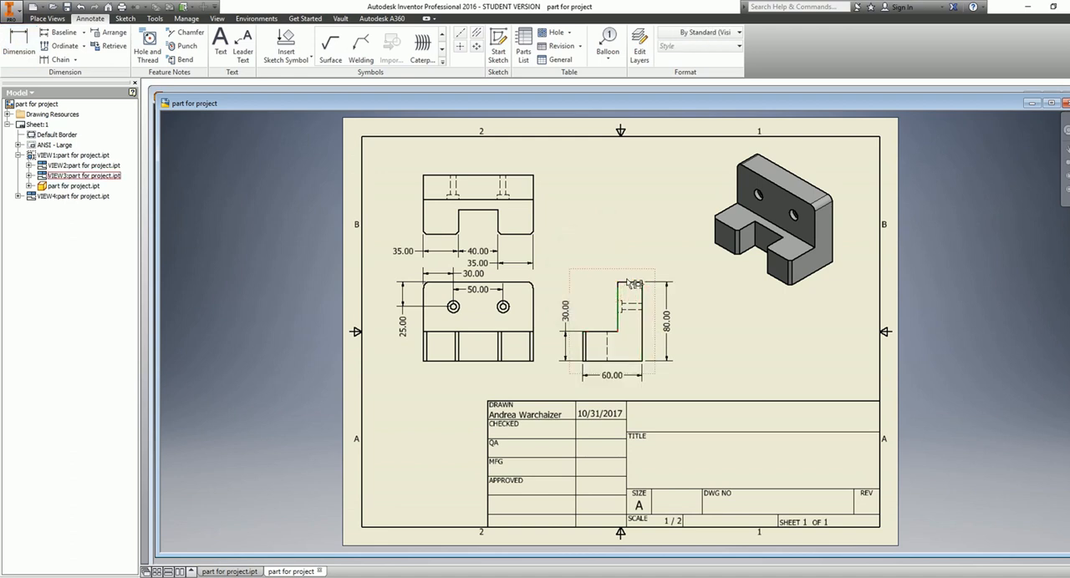
# Dimension the upright's thickness above the side view
pyautogui.press('d')
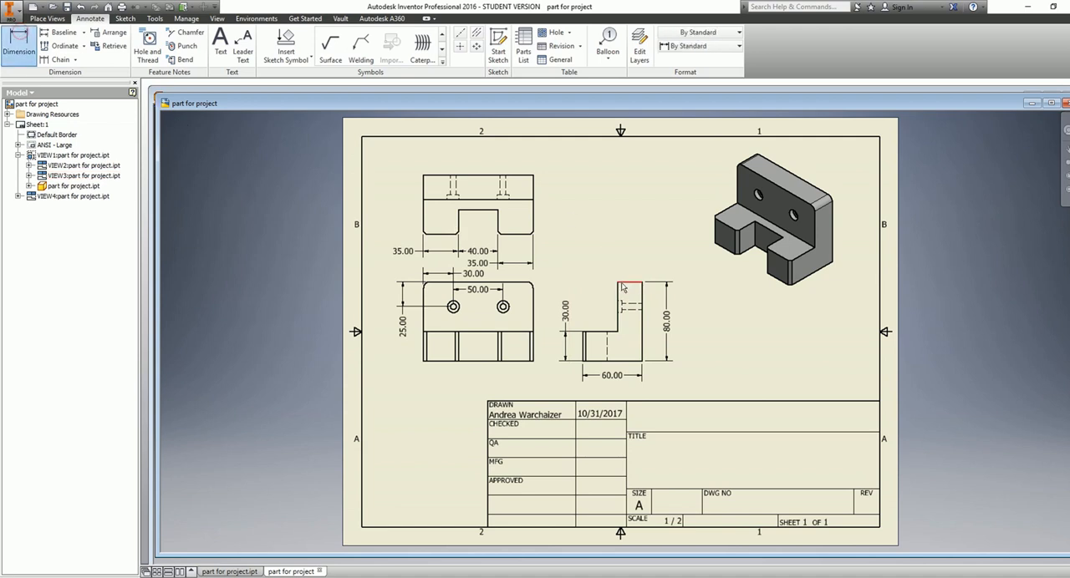
pyautogui.click(617, 294)
pyautogui.click(641, 291)
pyautogui.click(632, 264)
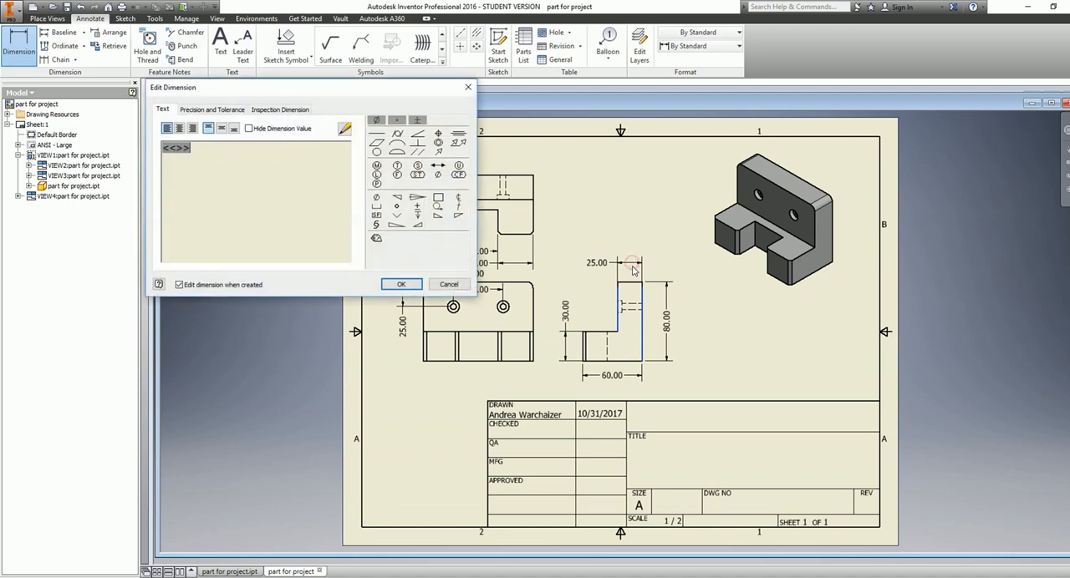
pyautogui.click(400, 285)
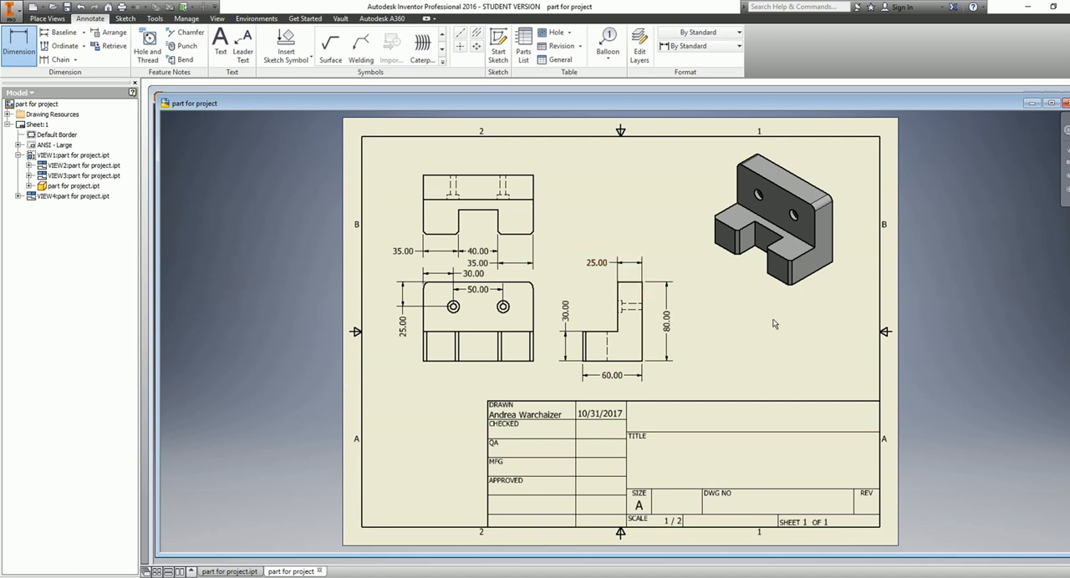
# Move the drawing window aside, switch to the part model and show it in an isometric orientation
pyautogui.moveTo(310, 106); pyautogui.dragTo(383, 150)
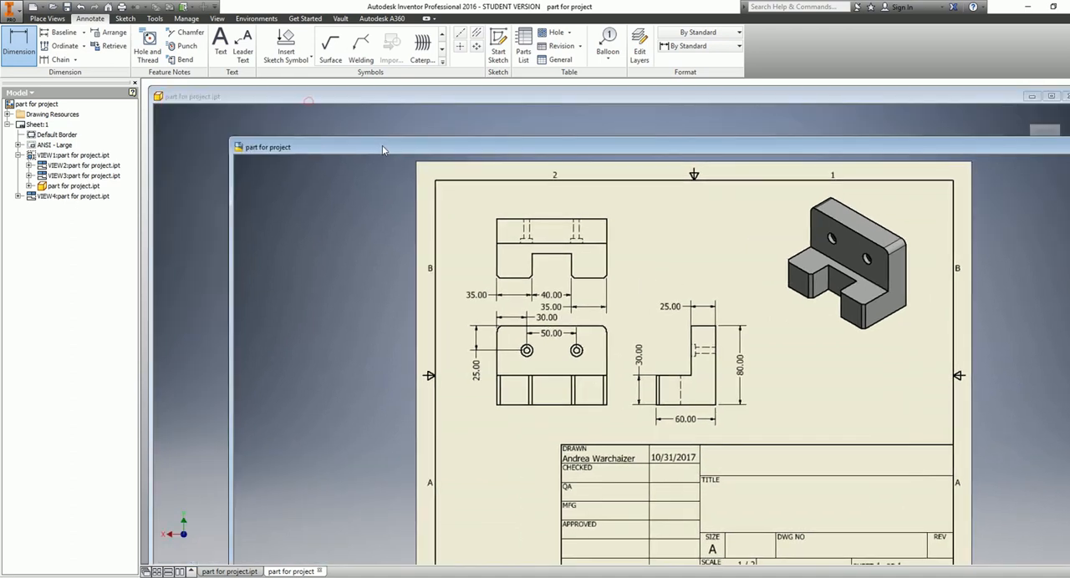
pyautogui.click(383, 128)
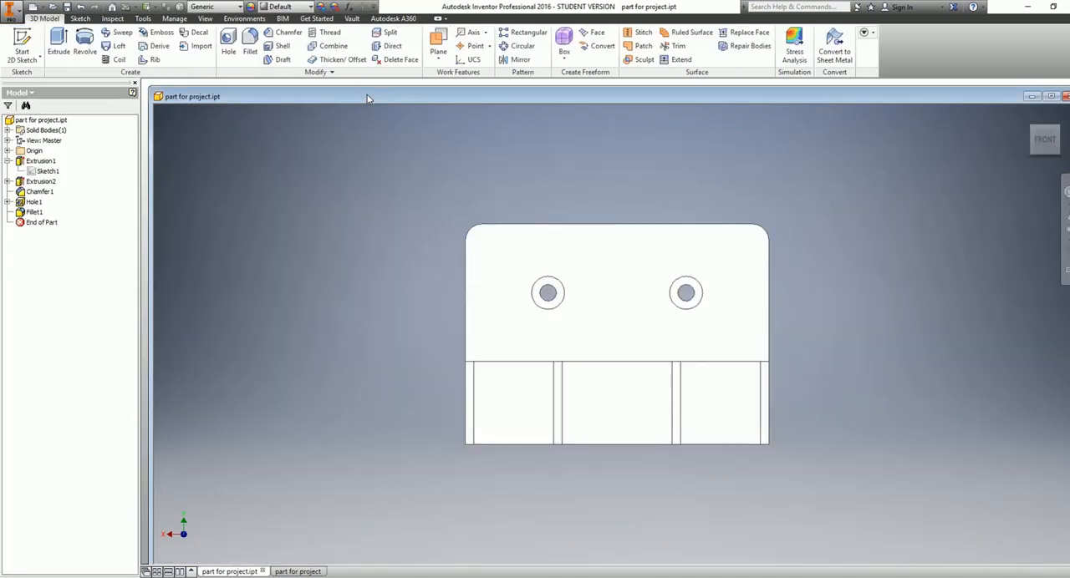
pyautogui.click(1034, 133)
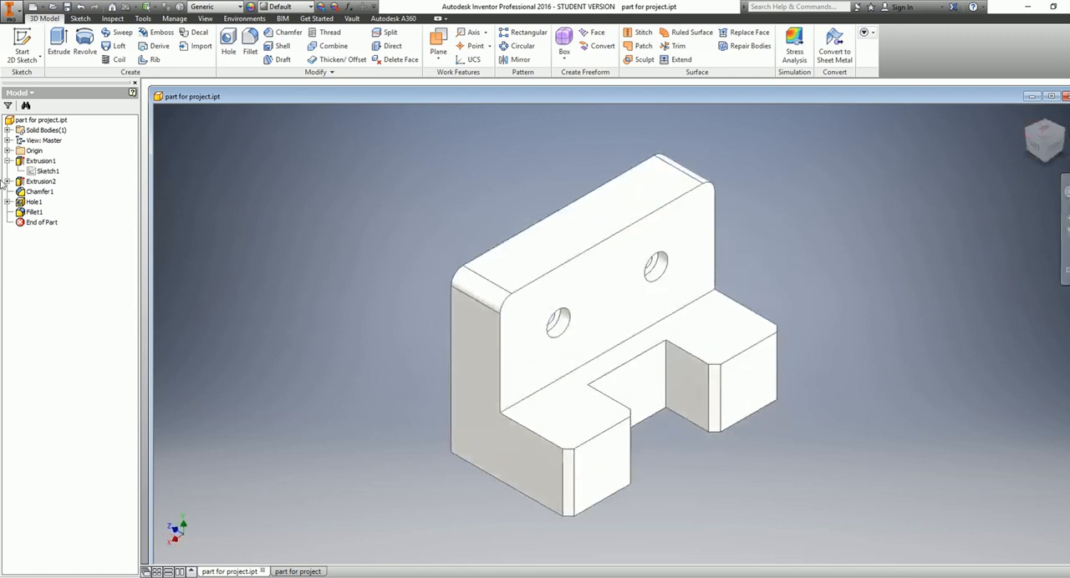
# Edit Extrusion1's sketch, set the upright's thickness to 20 mm and finish the sketch
pyautogui.click(53, 171)
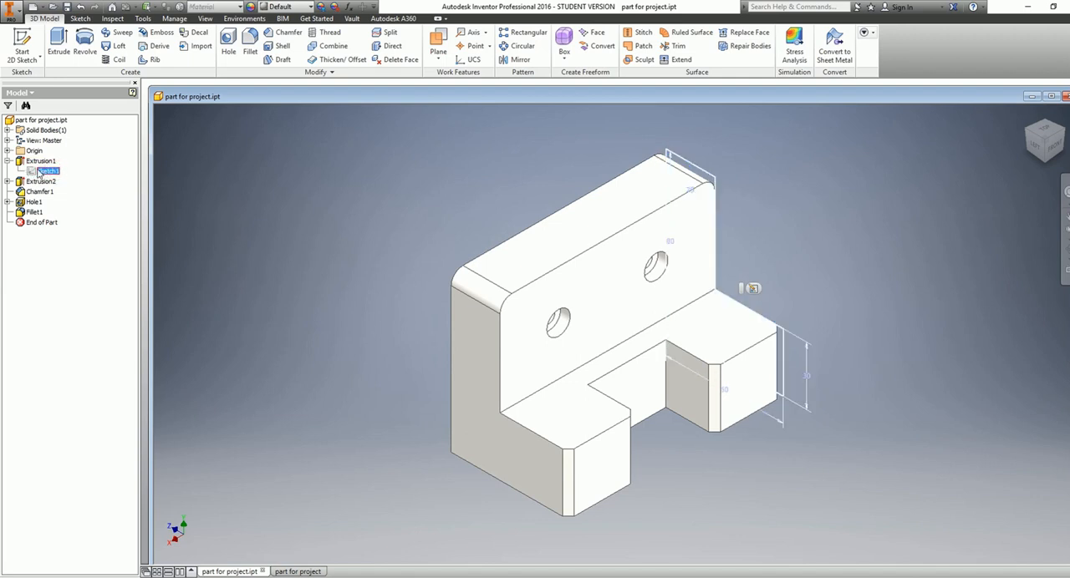
pyautogui.doubleClick(32, 172)
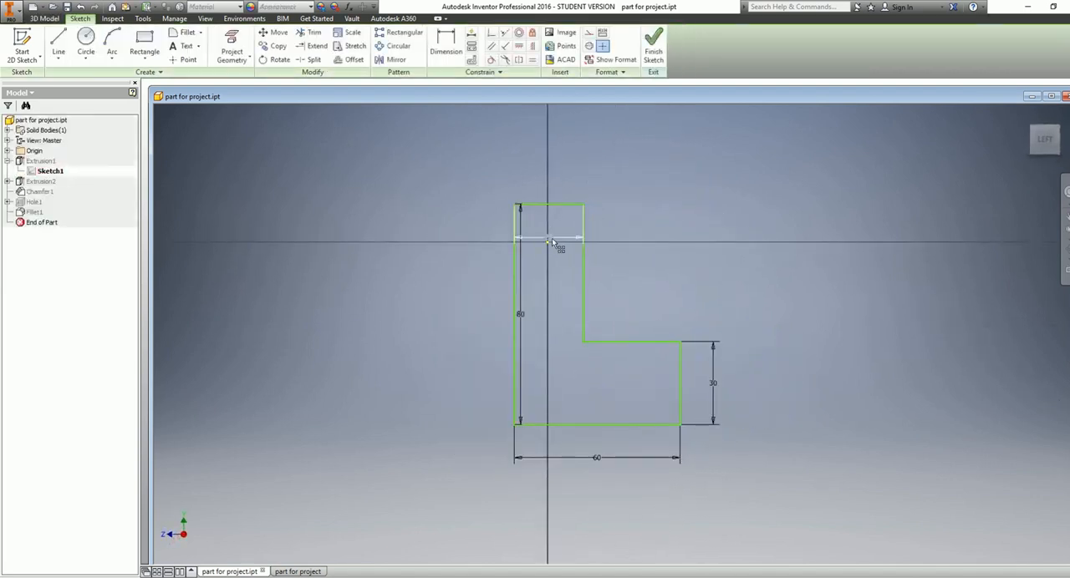
pyautogui.doubleClick(549, 238)
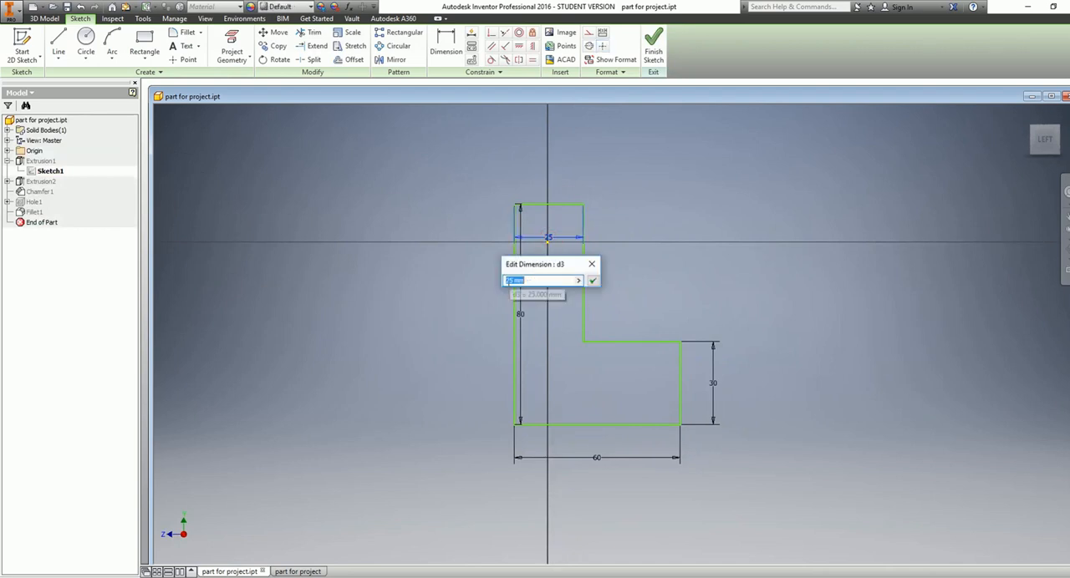
pyautogui.moveTo(514, 281); pyautogui.dragTo(504, 281)
pyautogui.write('20')
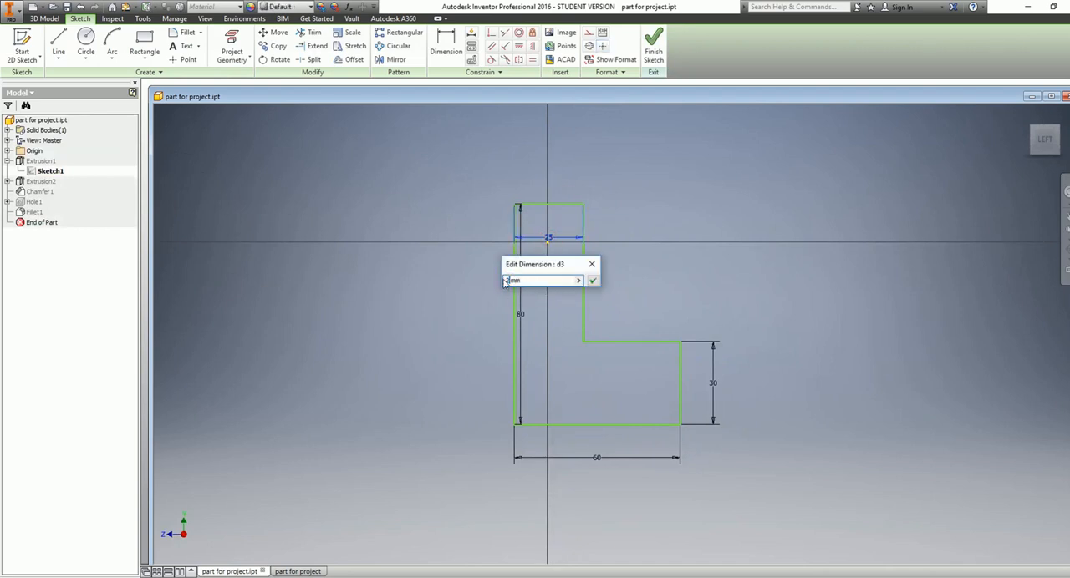
pyautogui.click(593, 283)
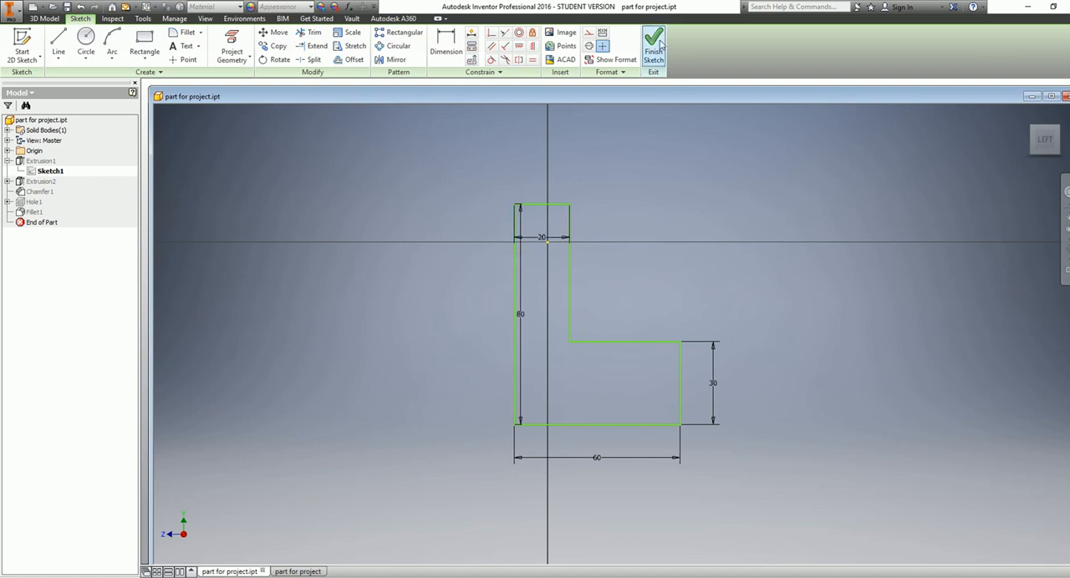
pyautogui.click(656, 46)
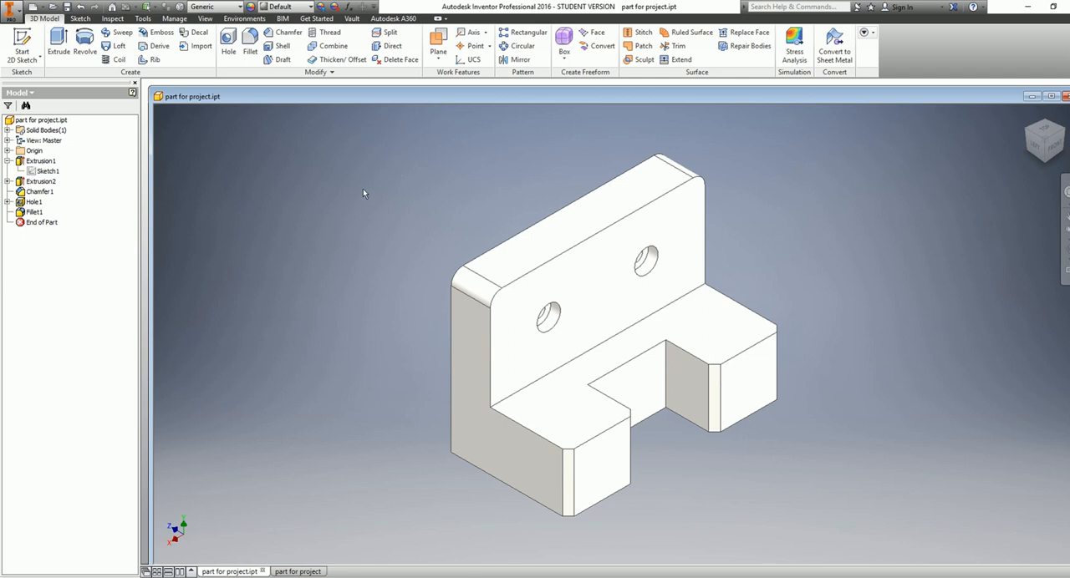
# Switch to the drawing to examine its views and dimensions, shift its window up and left, and return to the part model
pyautogui.click(298, 572)
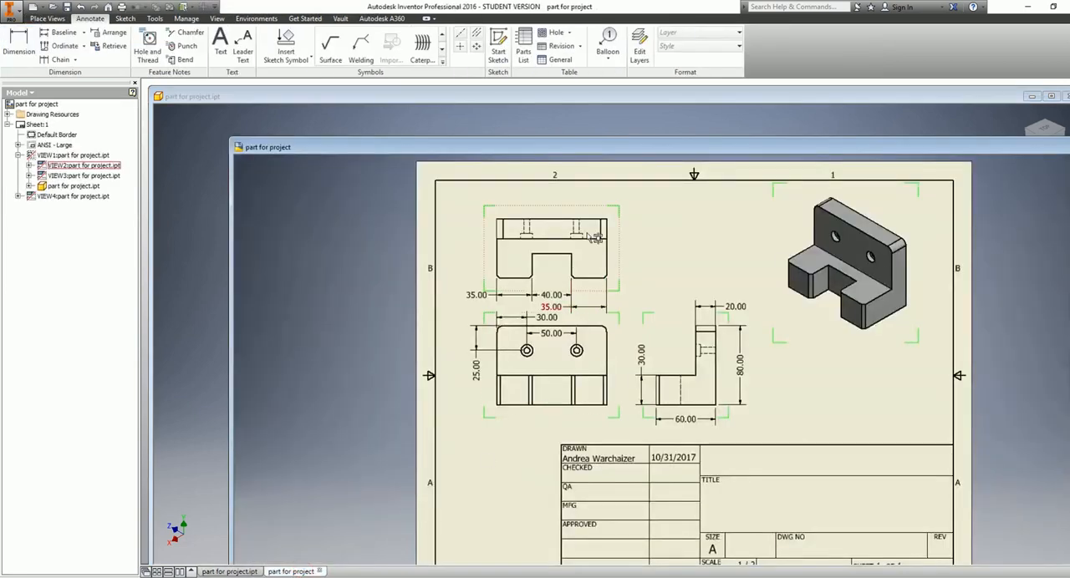
pyautogui.moveTo(583, 147); pyautogui.dragTo(539, 124)
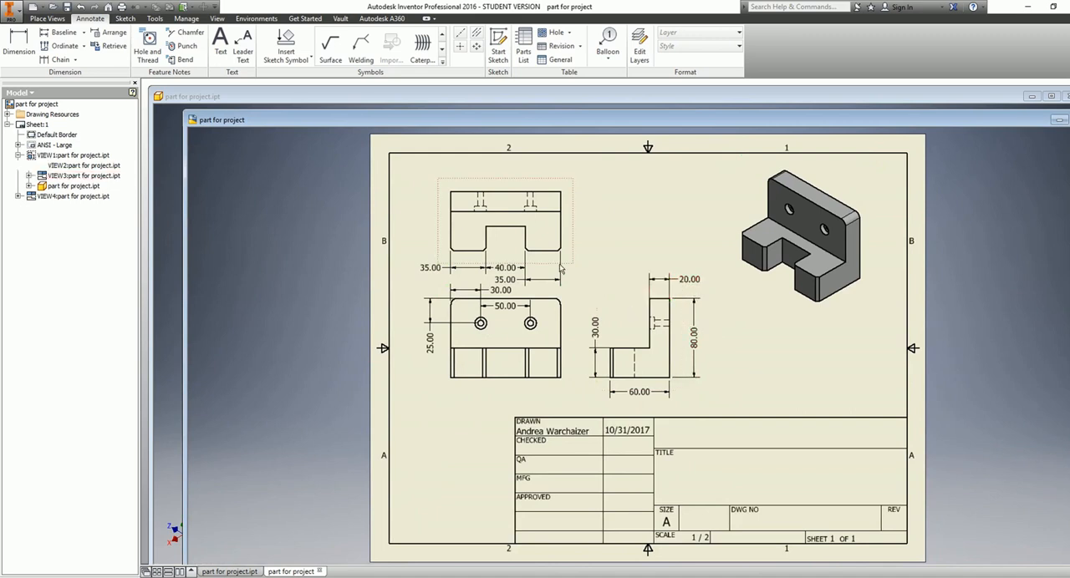
pyautogui.click(404, 101)
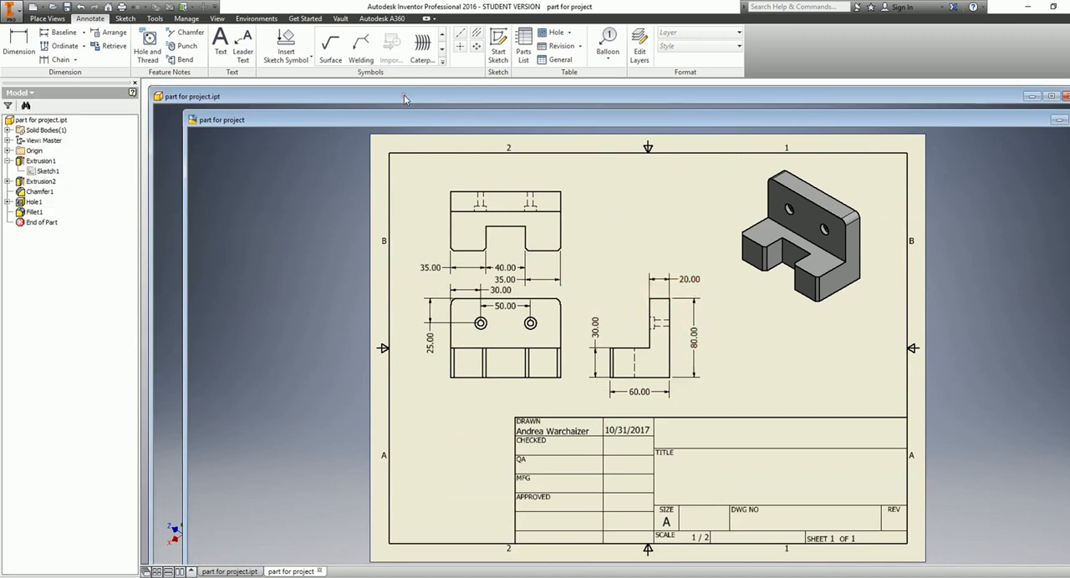
# Edit Extrusion1's sketch, set the upright's thickness to 25 mm and finish the sketch
pyautogui.doubleClick(42, 172)
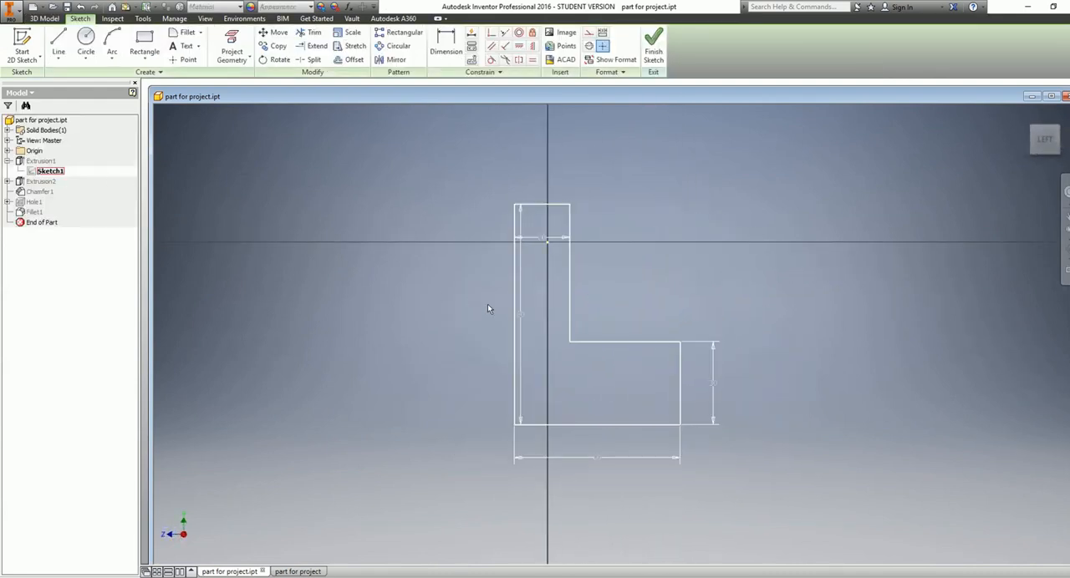
pyautogui.doubleClick(535, 240)
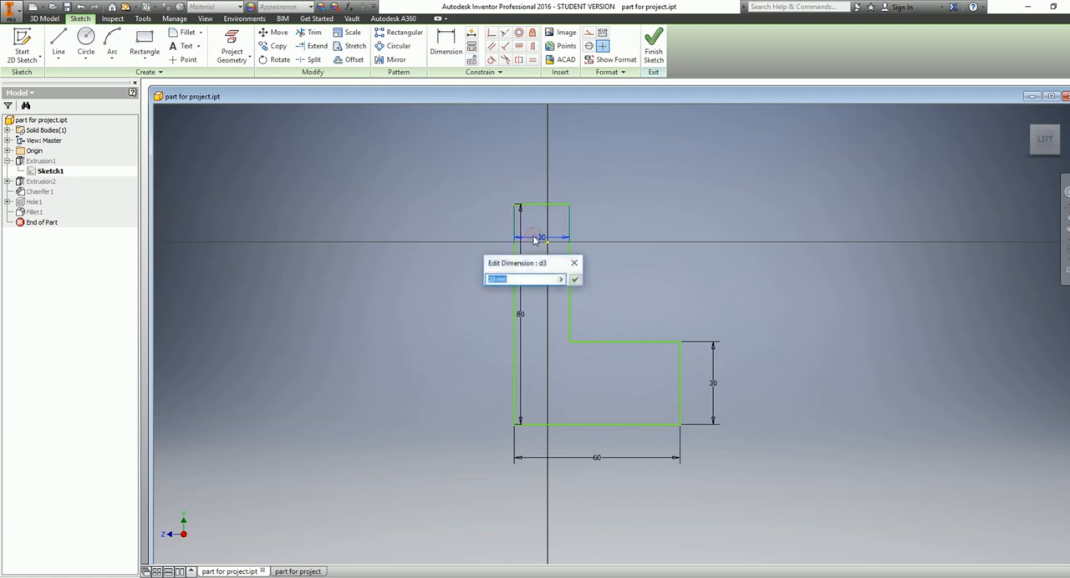
pyautogui.click(495, 279)
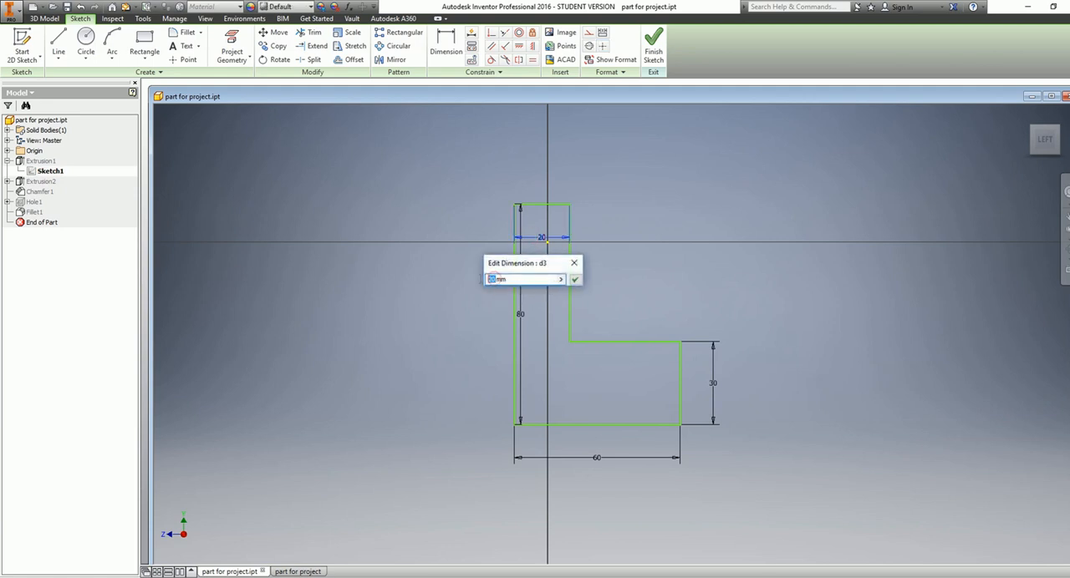
pyautogui.write('25')
pyautogui.click(575, 279)
pyautogui.click(655, 52)
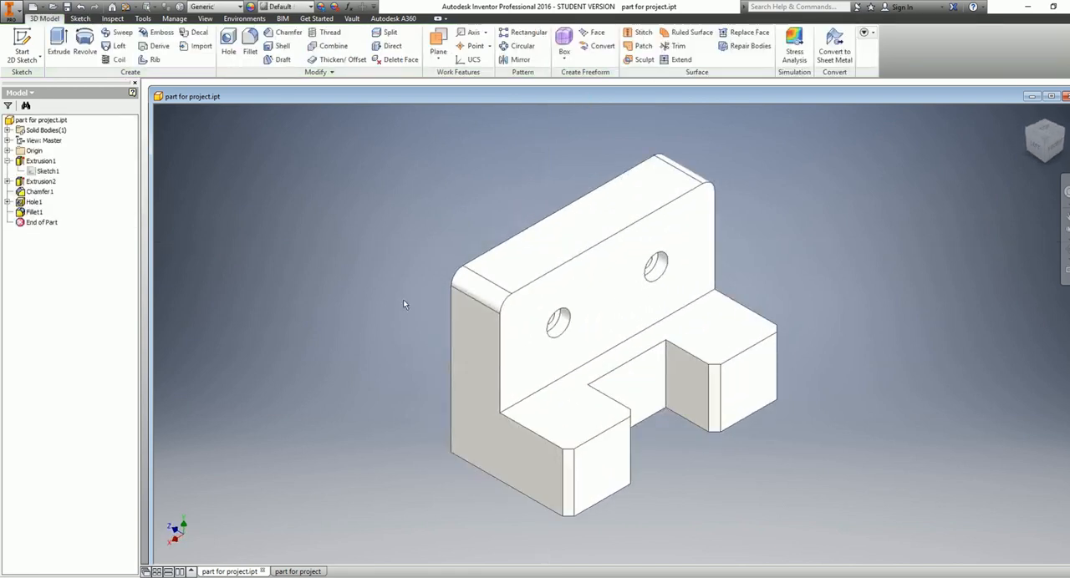
# Switch to the drawing and dimension the depth of the rectangular notch in the top view, keeping the default dimension text
pyautogui.click(303, 571)
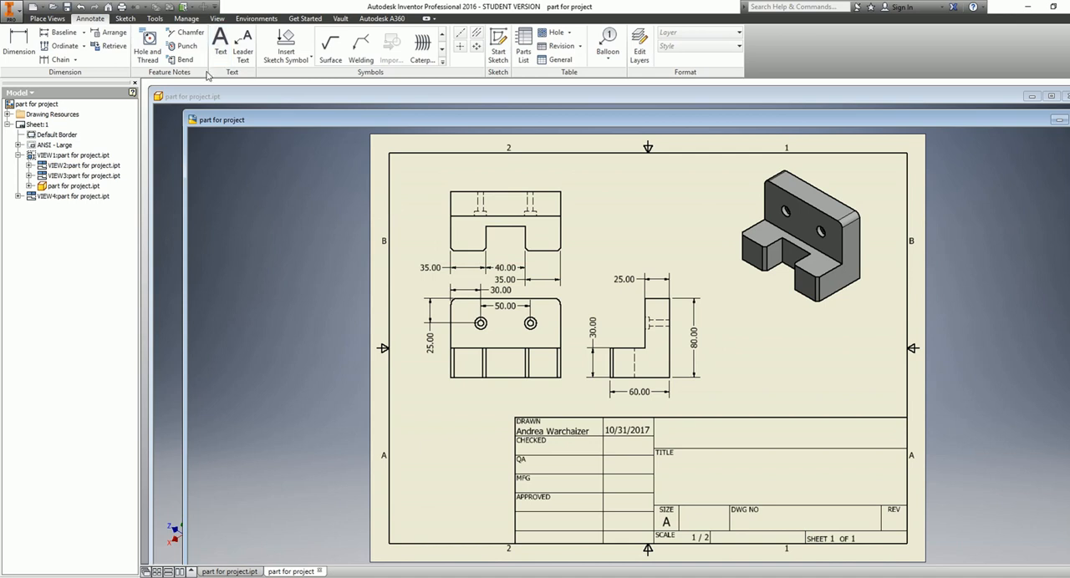
pyautogui.click(18, 42)
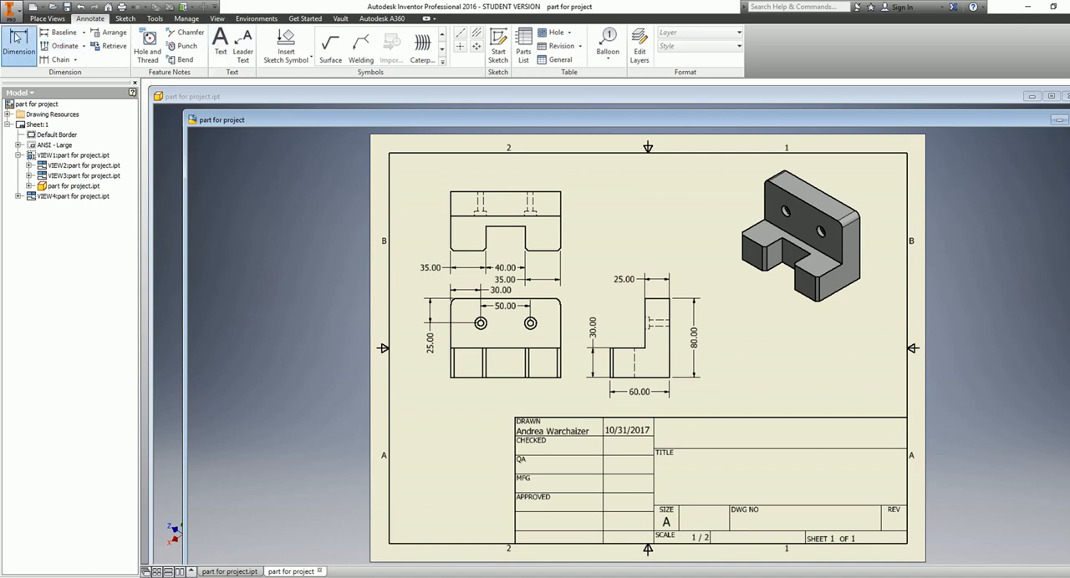
pyautogui.click(483, 252)
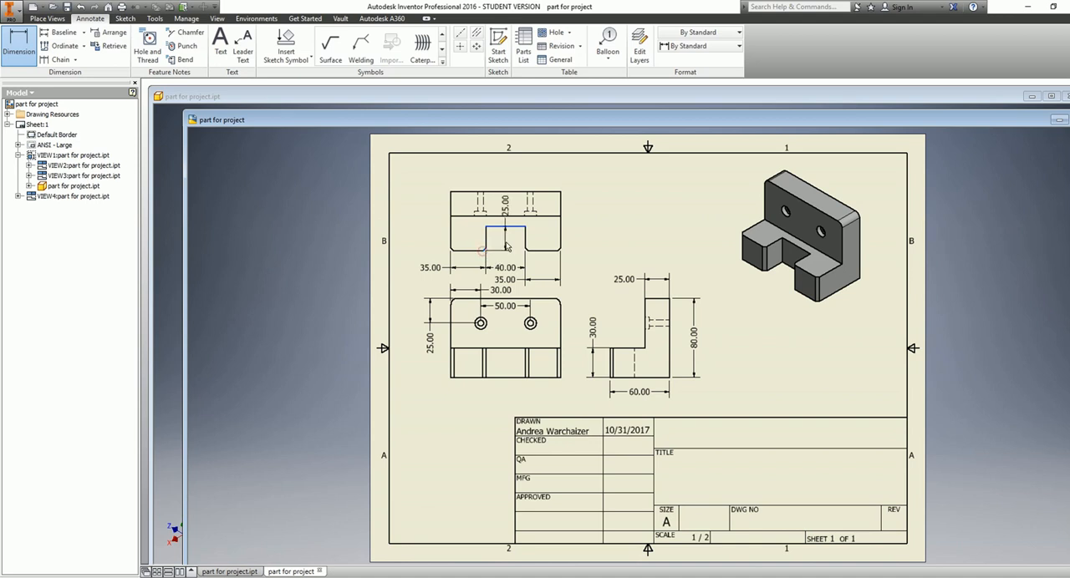
pyautogui.click(499, 247)
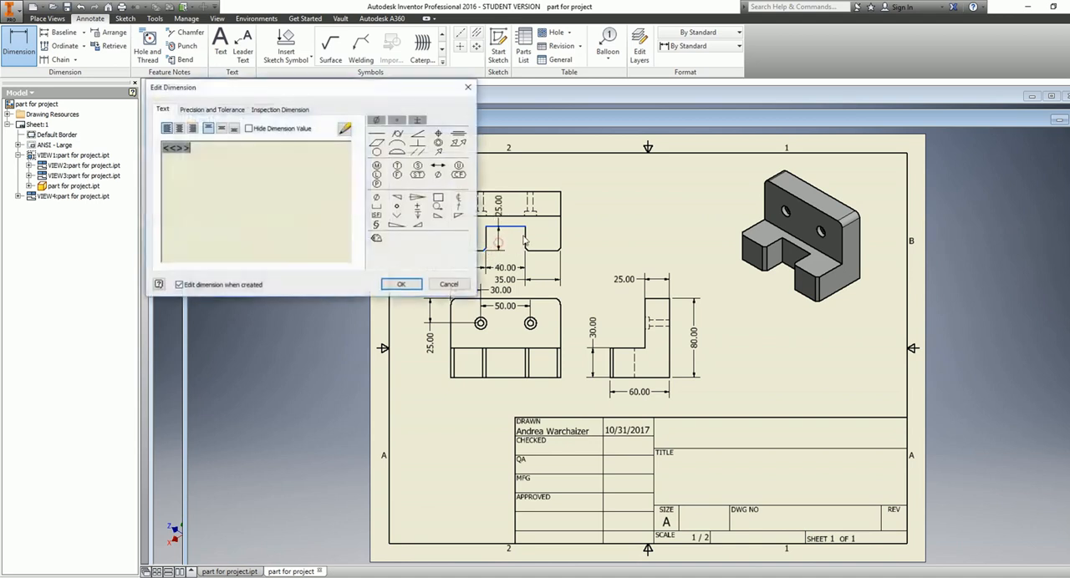
pyautogui.click(404, 285)
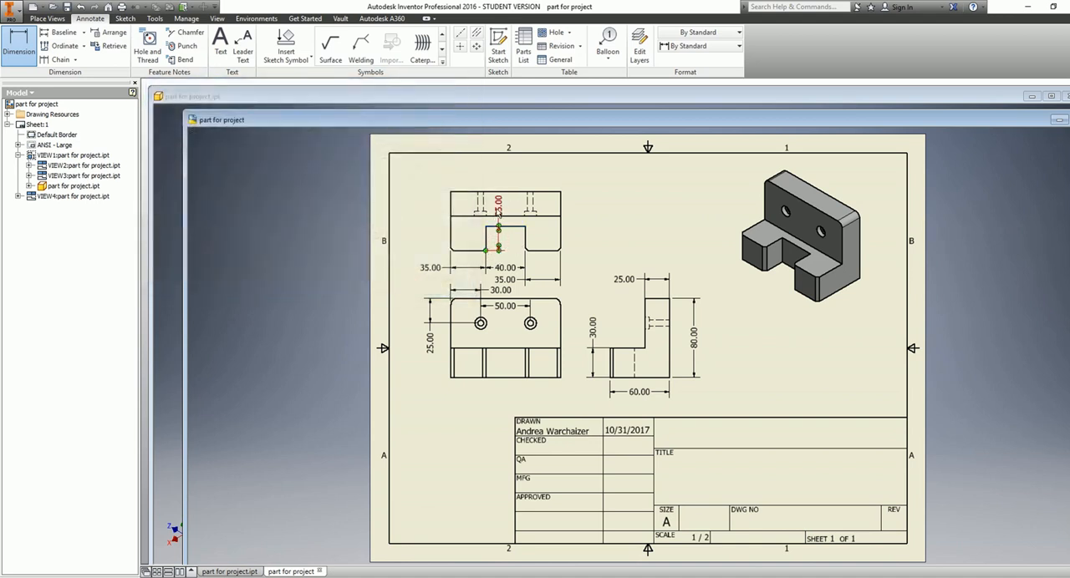
pyautogui.doubleClick(500, 216)
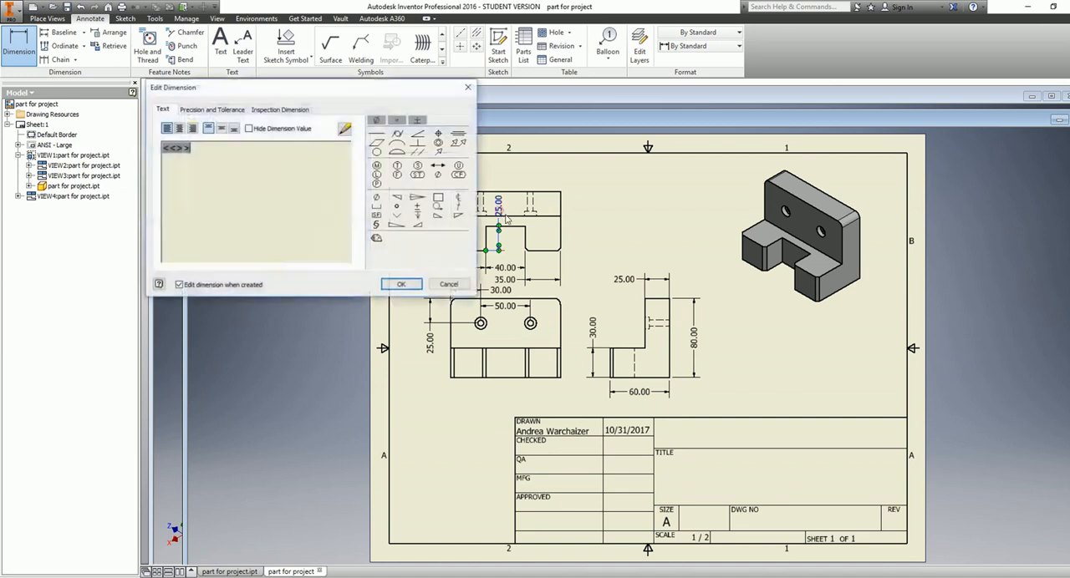
pyautogui.click(409, 285)
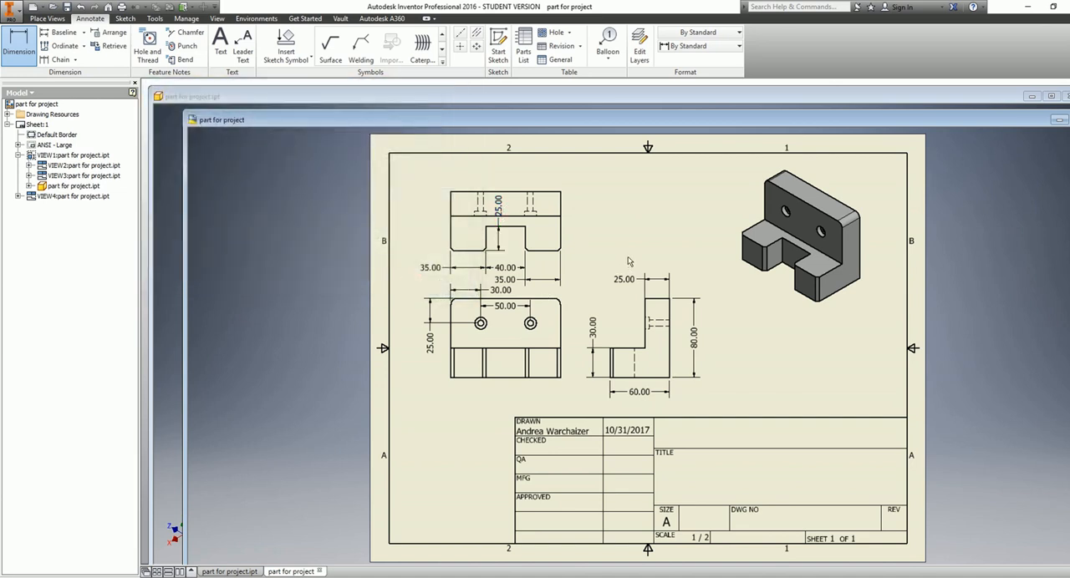